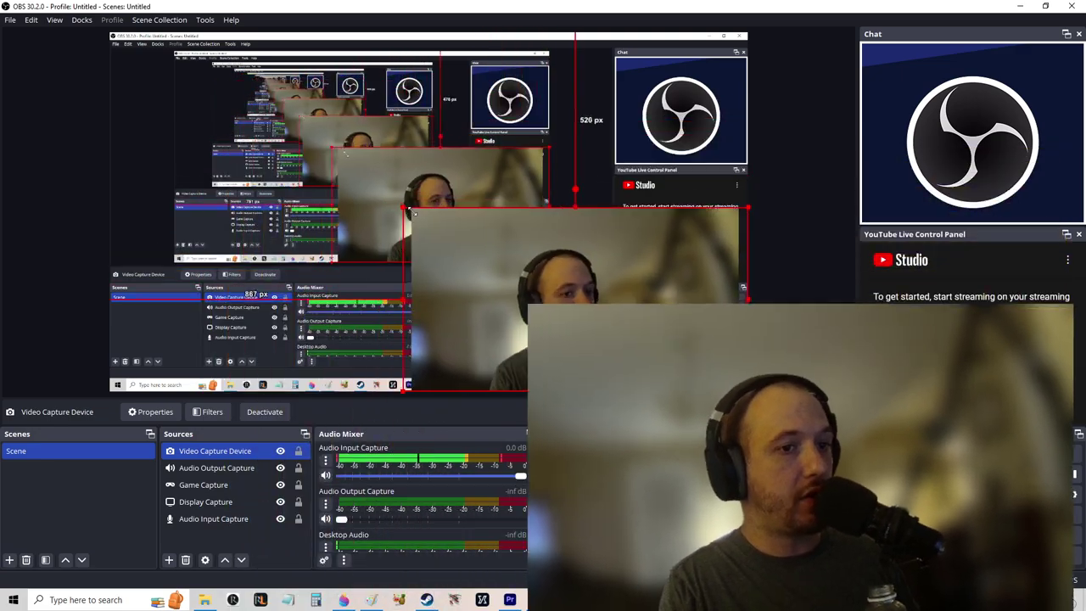
Shrink the webcam Video Capture Device source into the scene's lower-right corner
left_click_drag(416, 212, 581, 299)
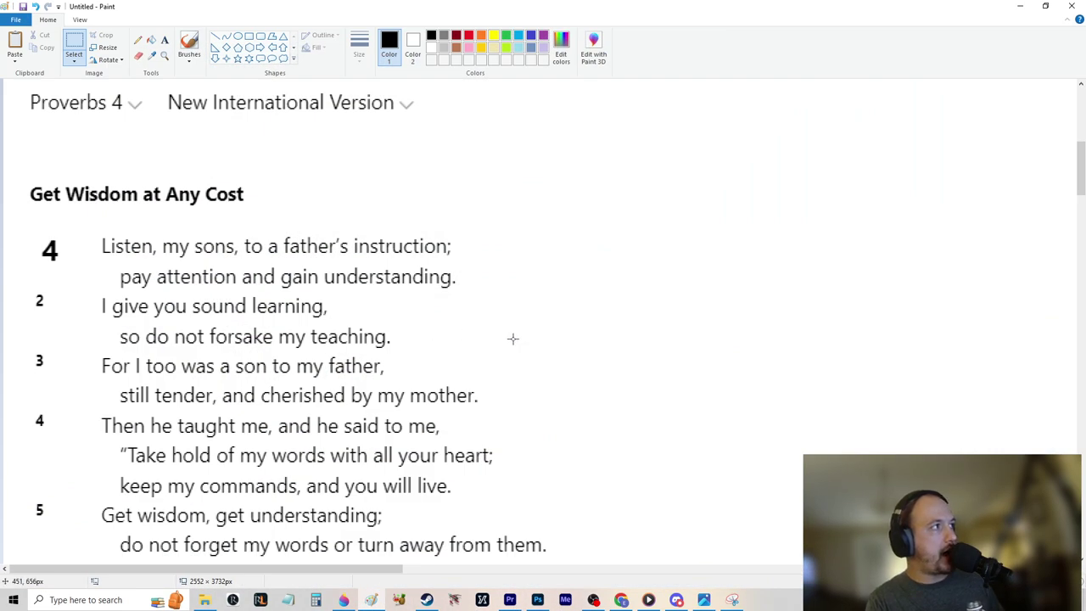
With the Brushes tool, draw a black corner near the lower right and a curve under 'Get Wisdom at Any Cost'
scroll(513, 338, "up", 3)
scroll(512, 348, "down", 3)
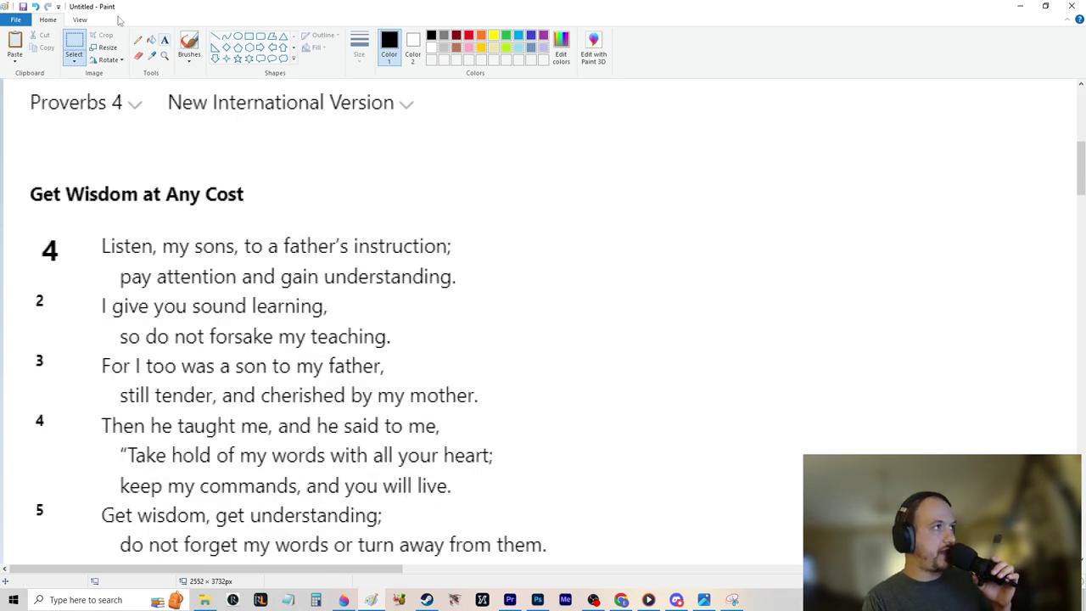
left_click(189, 47)
mouse_move(726, 452)
left_mouse_down()
mouse_move(732, 556)
mouse_move(1041, 436)
left_mouse_up()
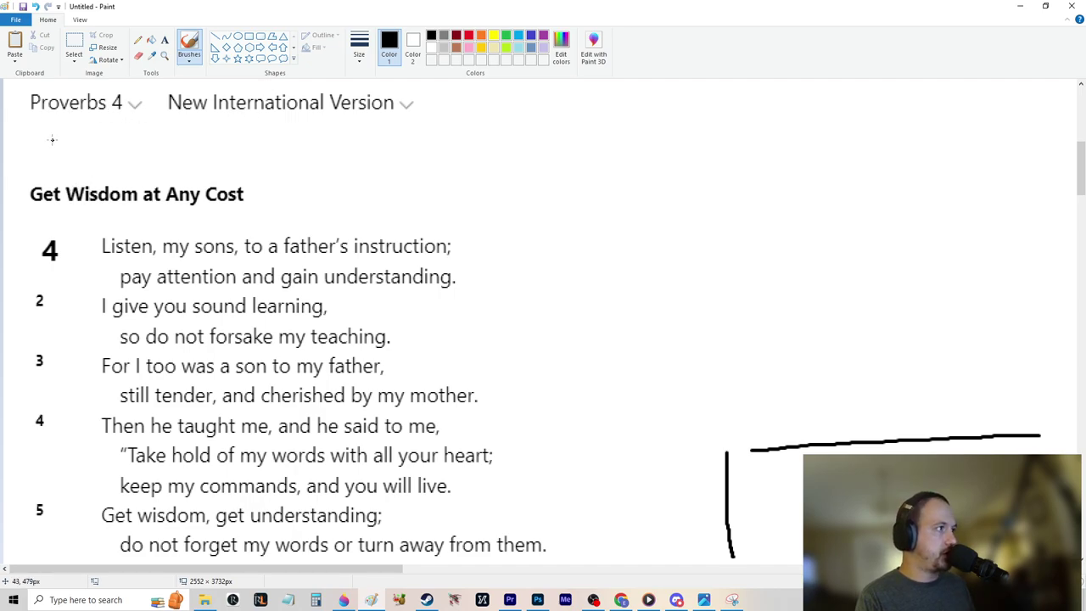
mouse_move(32, 207)
left_mouse_down()
mouse_move(264, 218)
mouse_move(273, 179)
mouse_move(55, 165)
mouse_move(17, 200)
mouse_move(49, 209)
mouse_move(25, 202)
left_mouse_up()
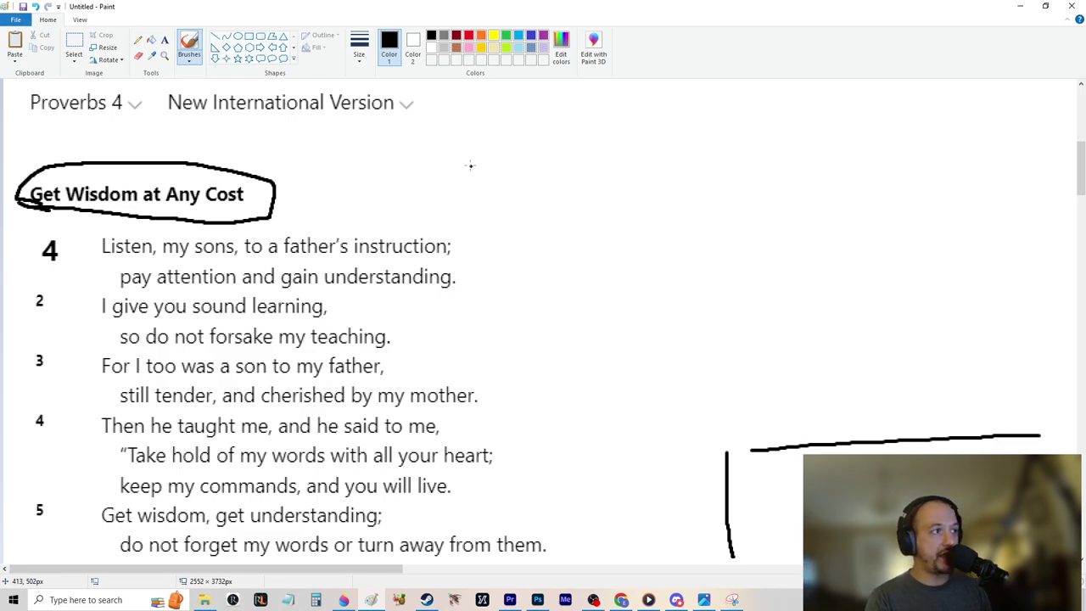
Draw a freehand arrow shaft and V-shaped arrowhead from the upper right to the circled heading
left_click_drag(278, 187, 422, 151)
left_click_drag(293, 163, 300, 196)
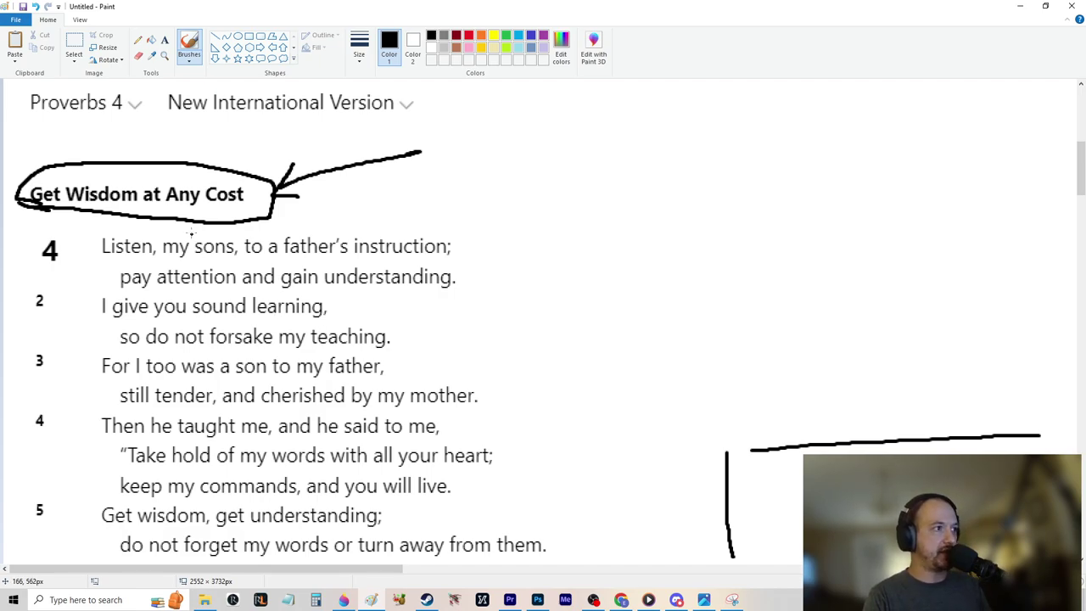
Bracket verse 1's two lines and underline 'I give you sound learning' and 'forsake' in verse 2
left_click_drag(87, 227, 83, 295)
mouse_move(489, 225)
left_mouse_down()
mouse_move(479, 305)
mouse_move(441, 290)
mouse_move(449, 214)
left_mouse_up()
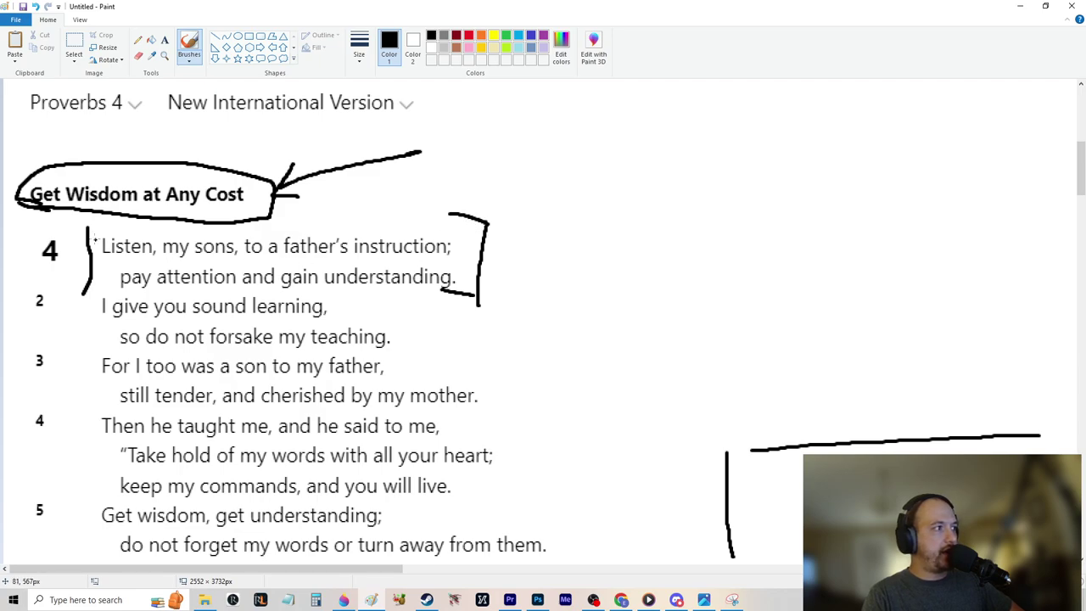
left_click_drag(88, 229, 113, 230)
left_click_drag(83, 294, 103, 296)
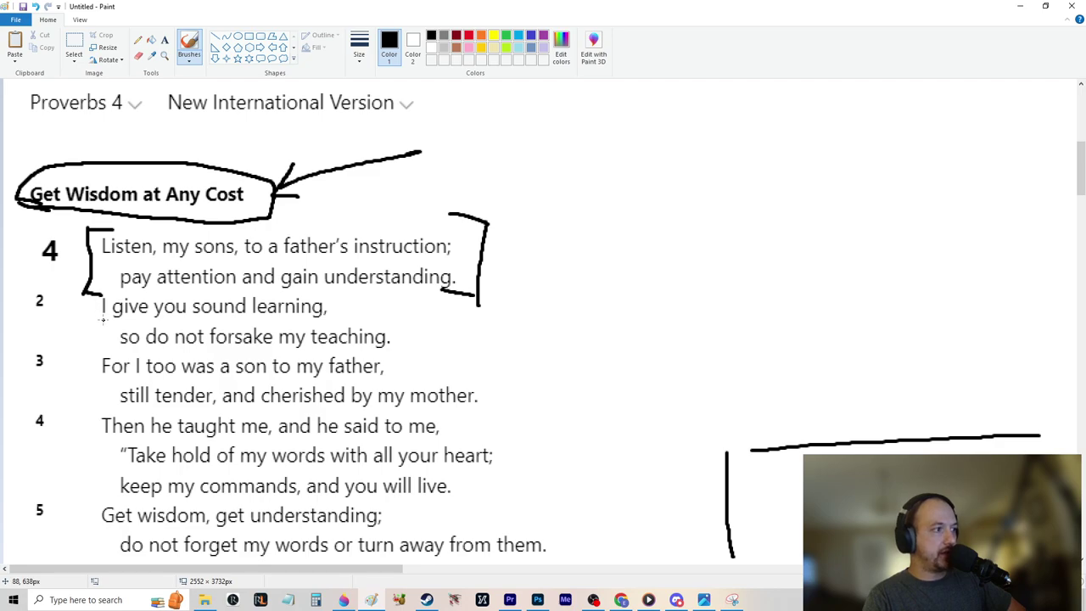
left_click_drag(87, 317, 361, 321)
left_click_drag(210, 349, 281, 352)
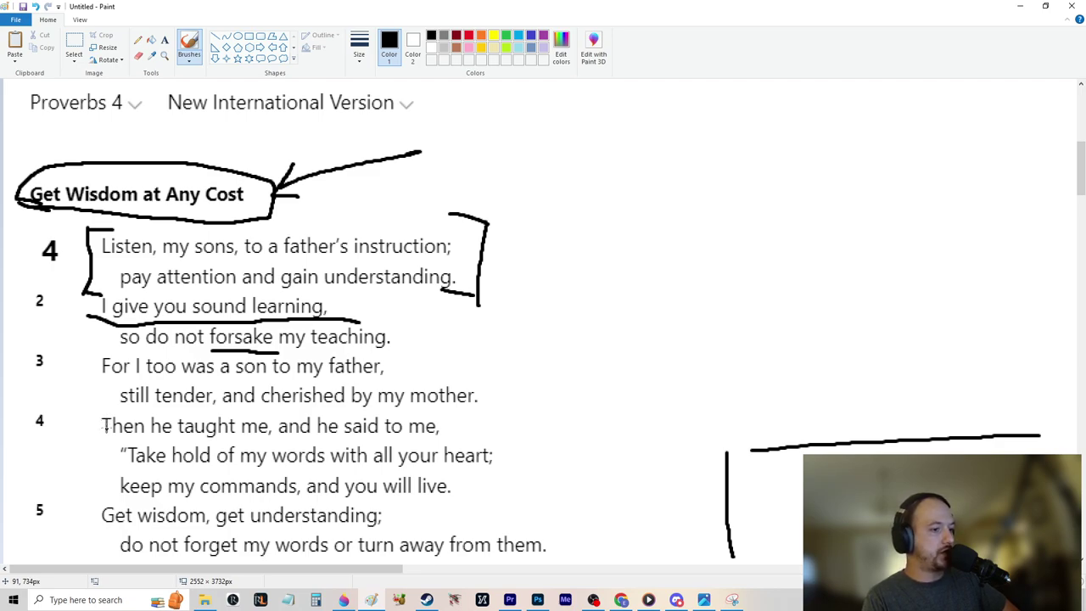
Scroll the Proverbs 4 screenshot down to show verses 3 through 9
scroll(104, 429, "down", 3)
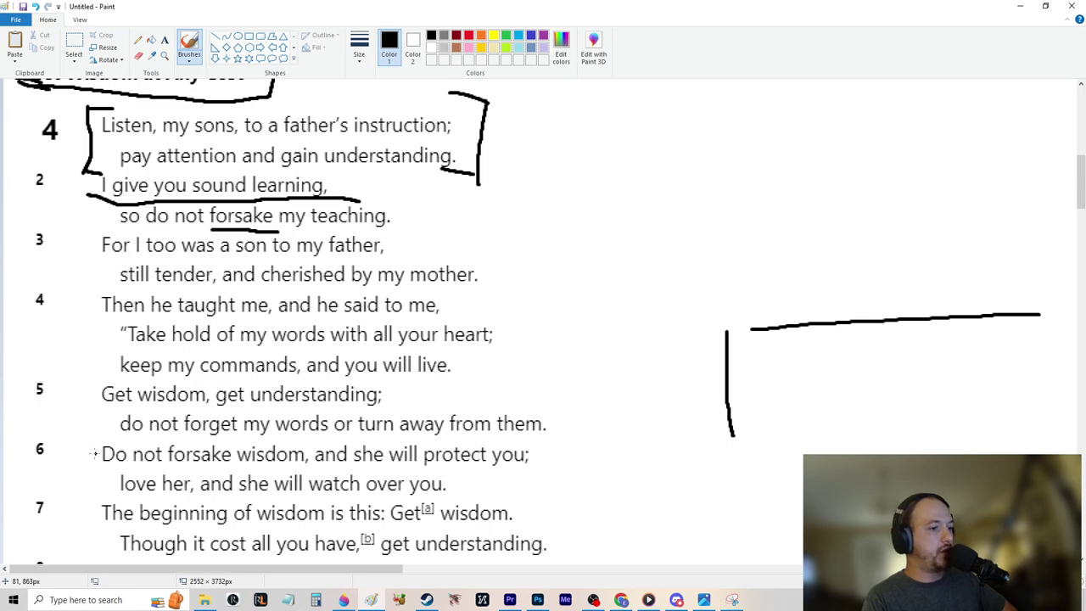
scroll(95, 454, "down", 3)
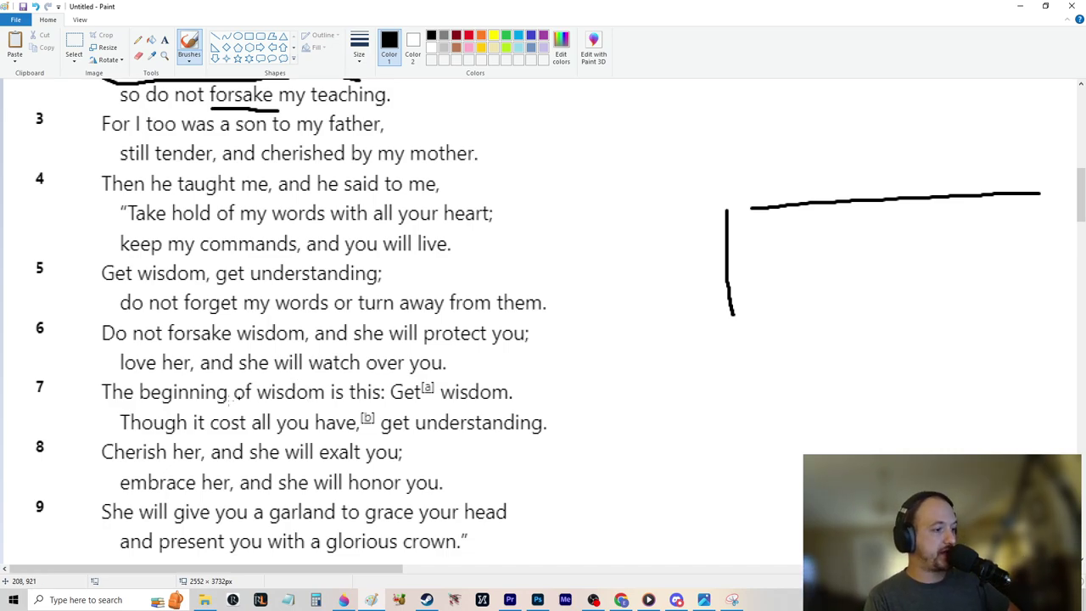
Underline 'glorious crown' and 'garland' in verse 9 with the black brush
left_click_drag(326, 553, 465, 558)
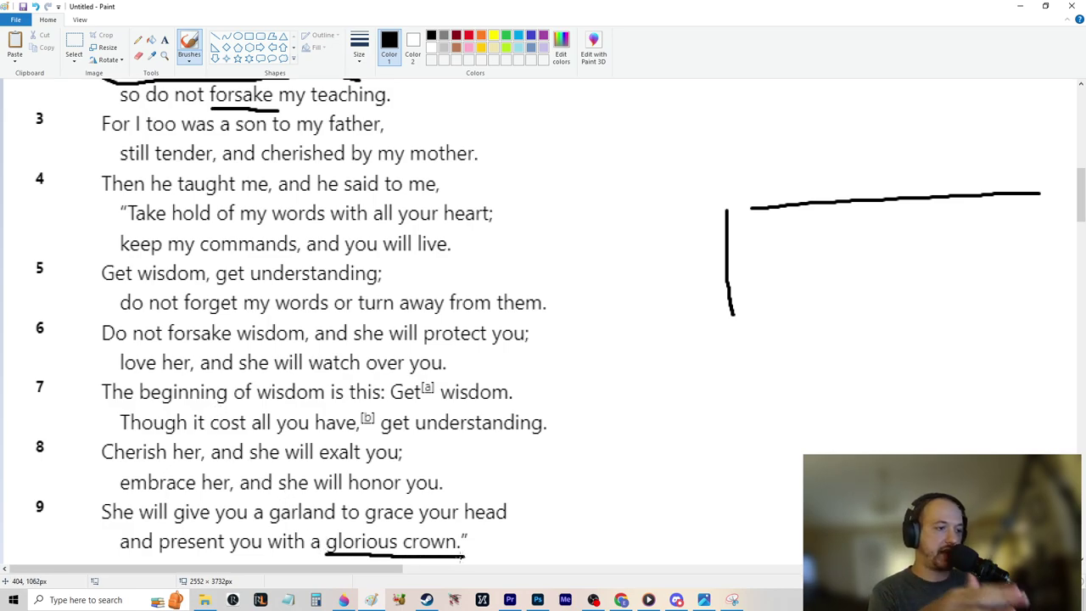
left_click_drag(272, 526, 338, 526)
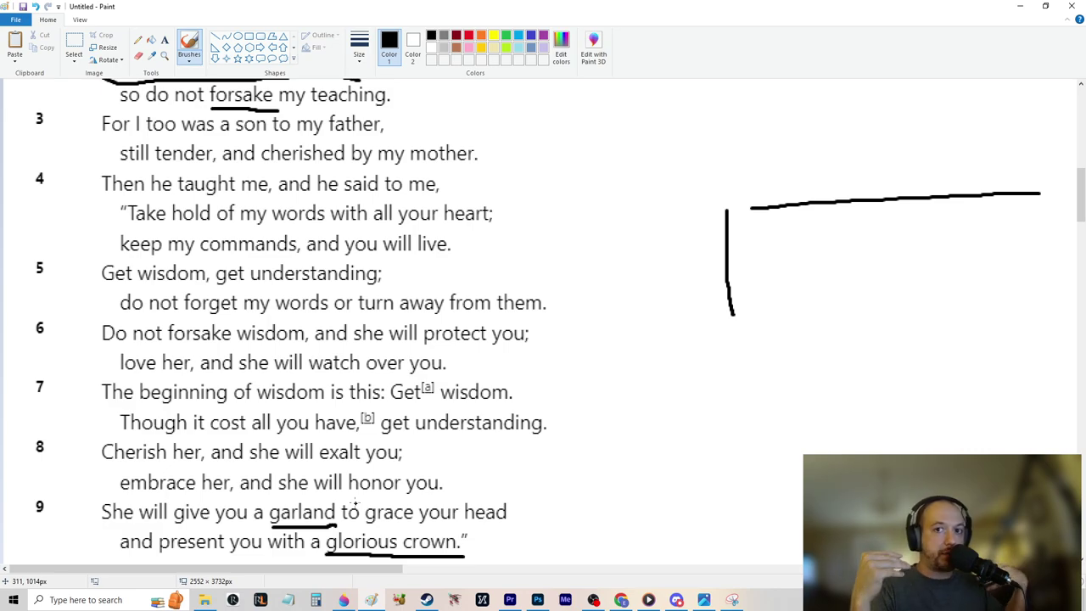
Scroll to verse 10 and underline 'and the years of your life will be many.'
scroll(356, 505, "down", 3)
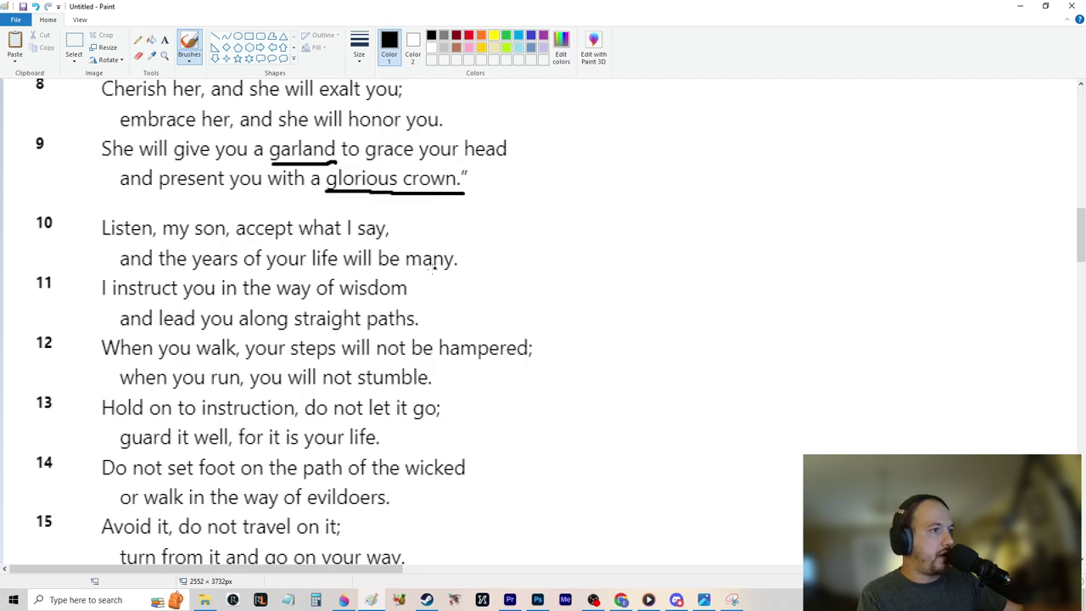
left_click_drag(103, 270, 466, 271)
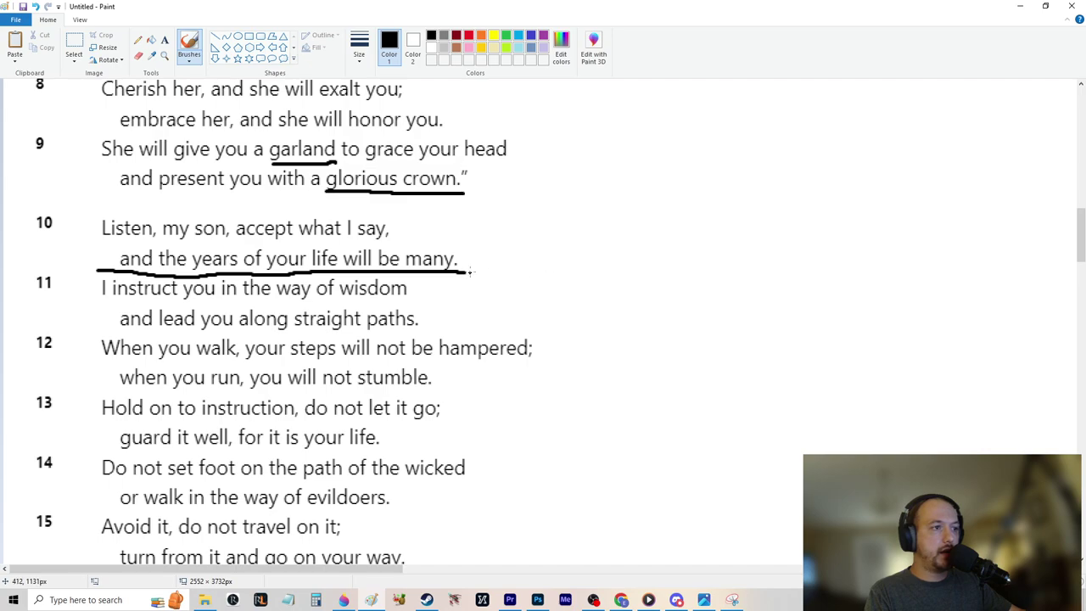
Draw an arrow pointing at the underlined verse 10 line and label it 'ValUable' with text
left_click_drag(468, 268, 654, 260)
mouse_move(502, 247)
left_mouse_down()
mouse_move(466, 270)
mouse_move(492, 289)
left_mouse_up()
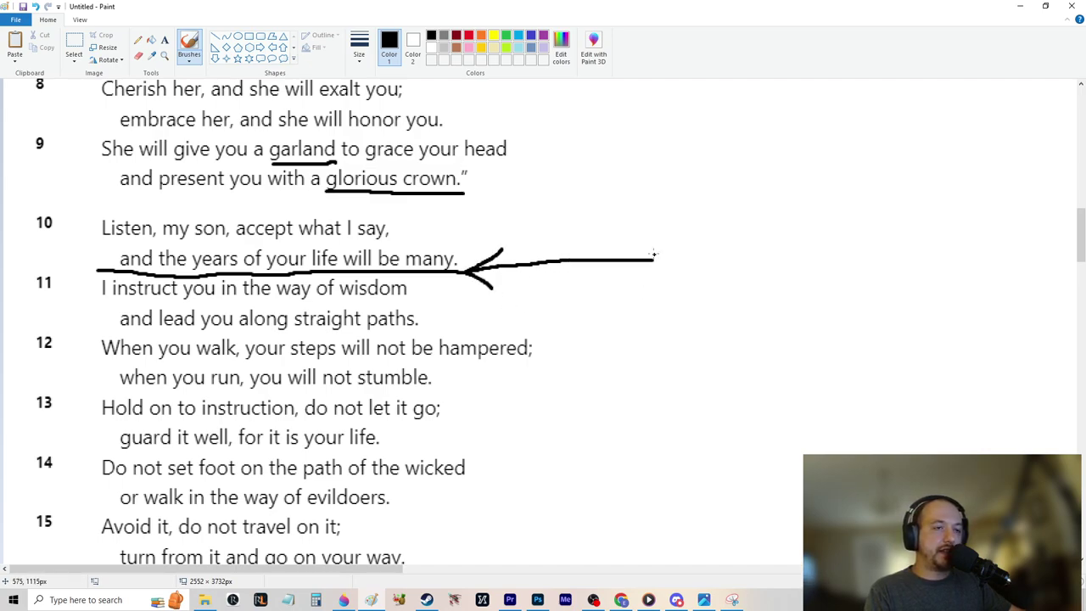
left_click(165, 39)
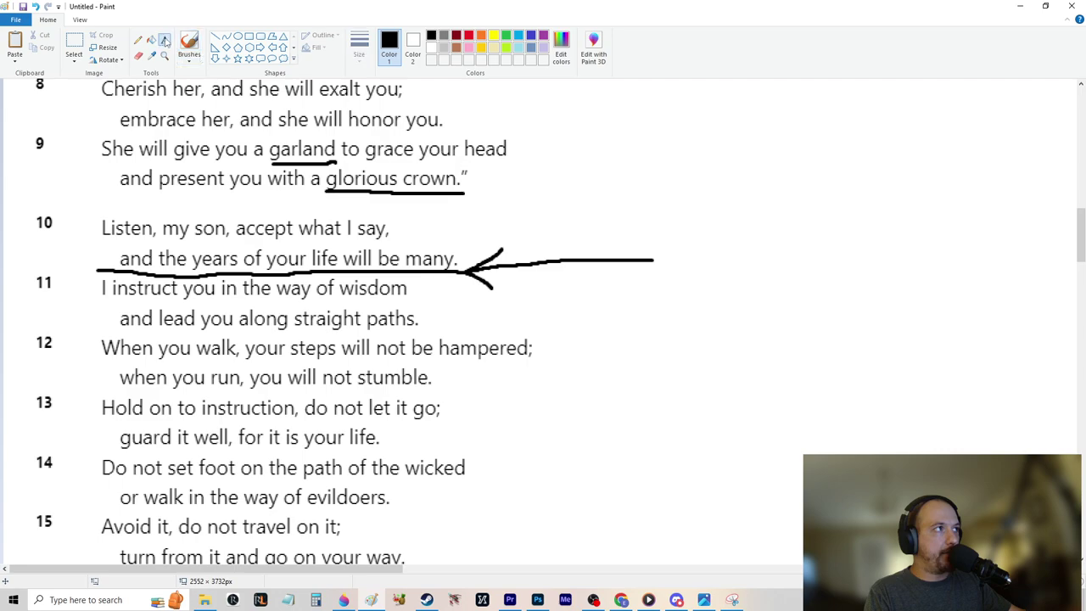
left_click(673, 227)
type("Valuy")
key("BackSpace")
type("avb")
key("BackSpace")
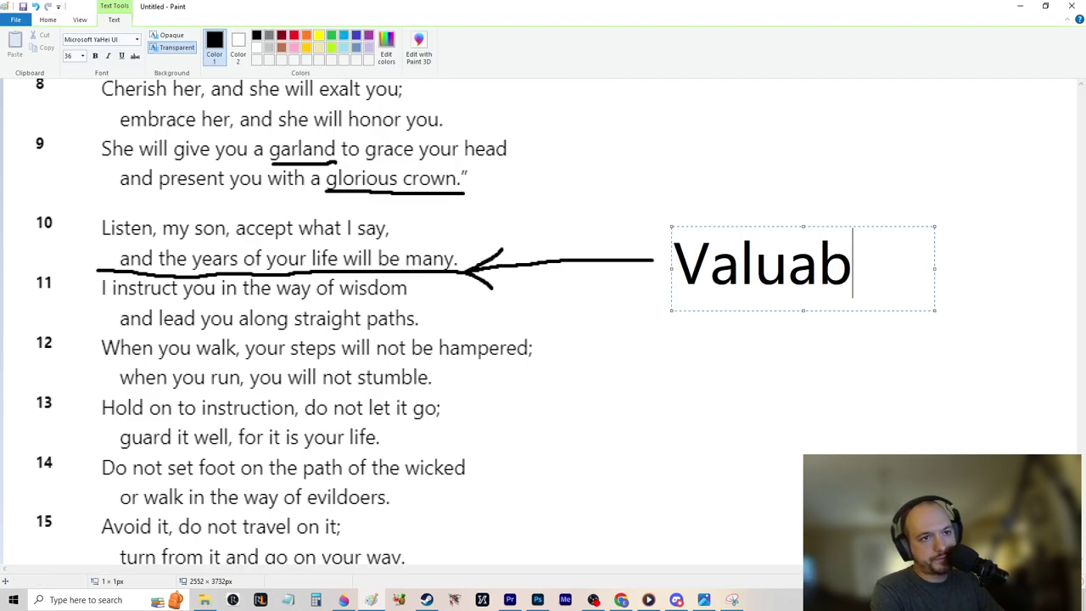
type("le")
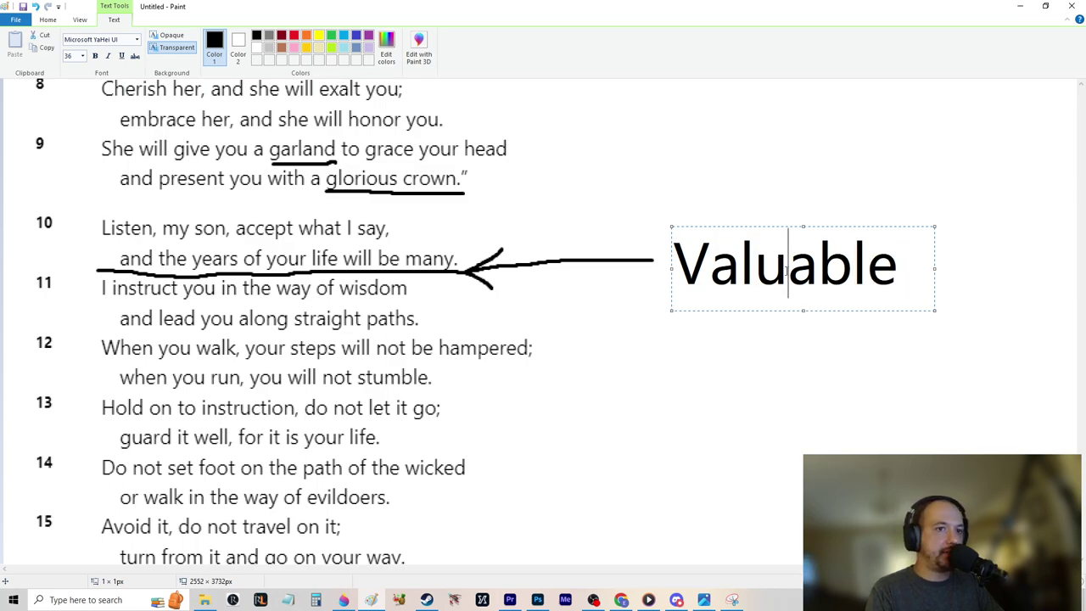
left_click(788, 270)
type("e")
key("BackSpace")
key("BackSpace")
type("U")
left_click(874, 161)
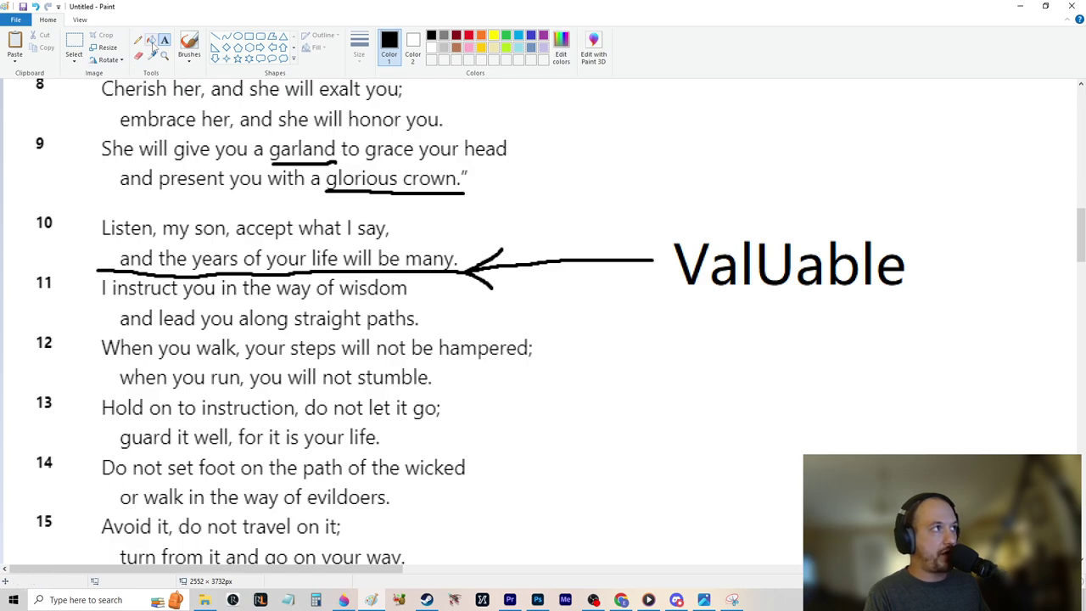
Box the verse 10 line, then underline 'straight paths', 'hampered', 'stumble' and 'life' with the brush
left_click(189, 44)
mouse_move(107, 270)
left_mouse_down()
mouse_move(120, 236)
mouse_move(353, 243)
mouse_move(473, 272)
left_mouse_up()
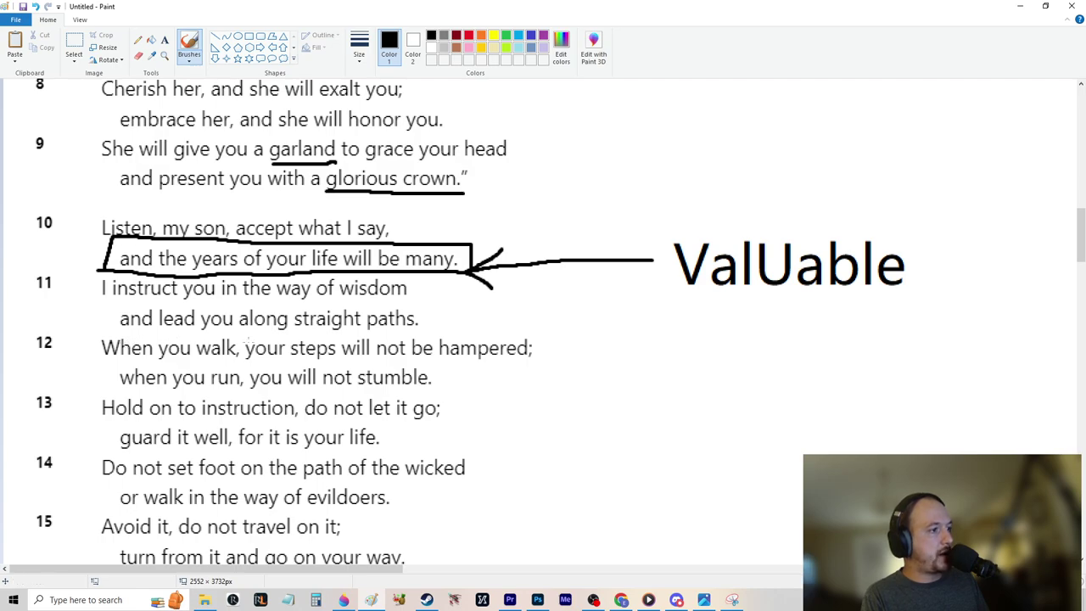
left_click_drag(294, 332, 440, 332)
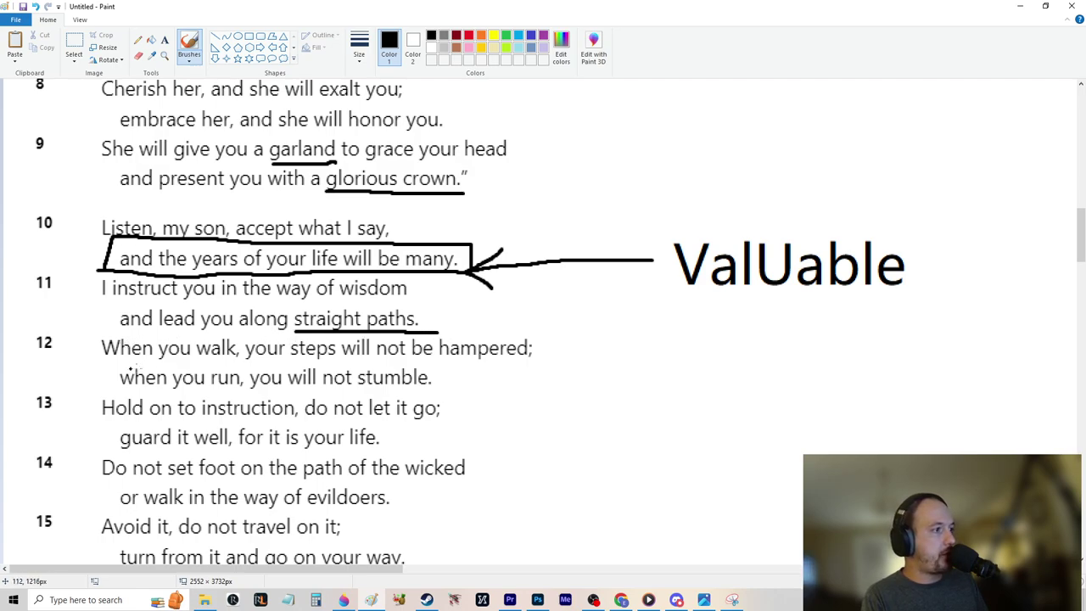
left_click_drag(440, 360, 531, 361)
left_click_drag(361, 390, 438, 387)
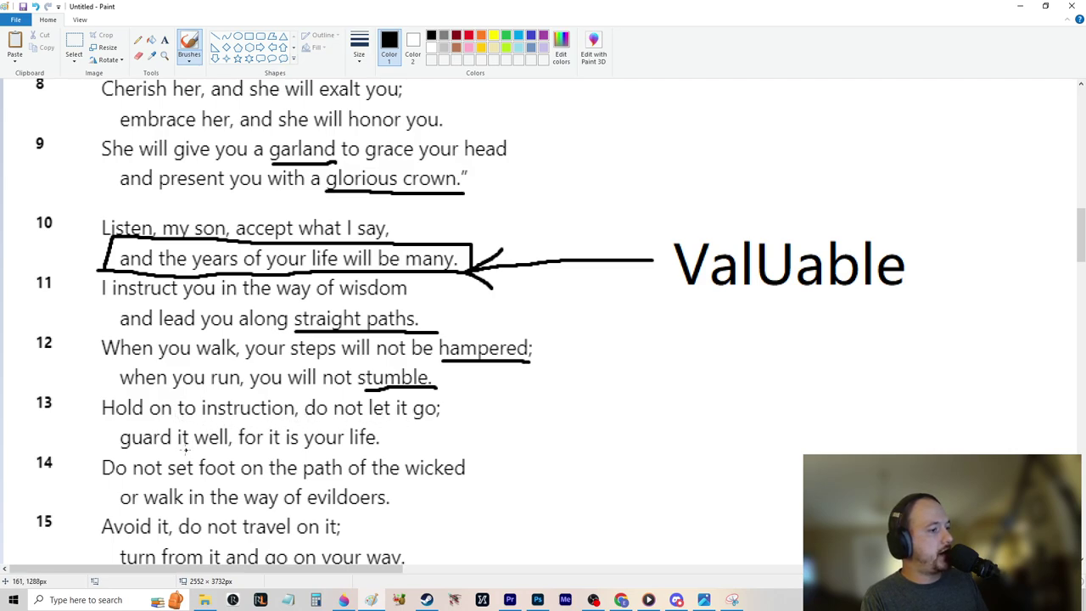
left_click_drag(350, 445, 384, 444)
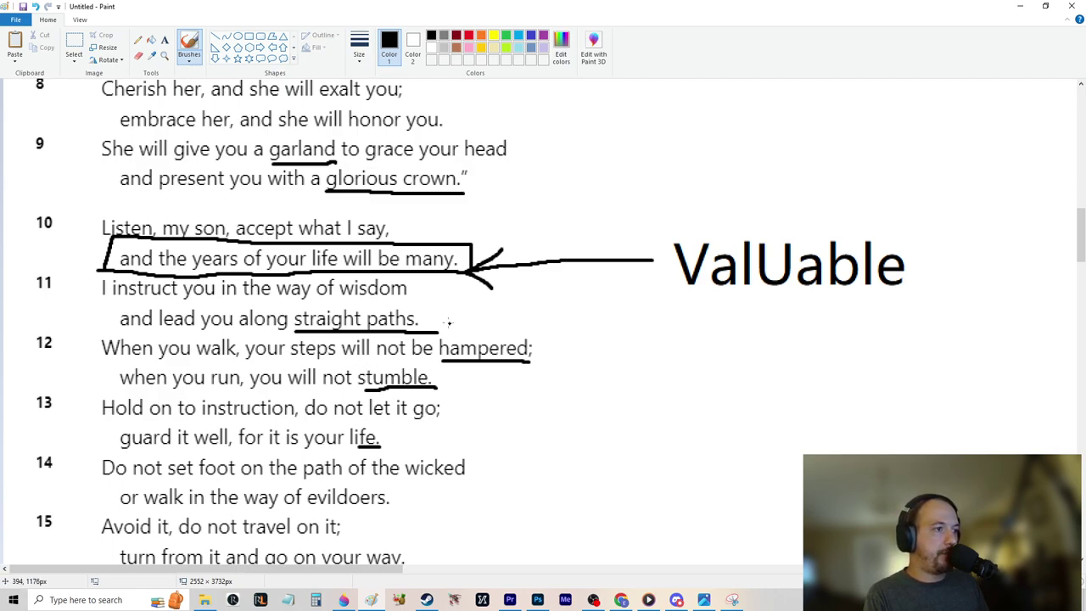
Draw lines and dashes to the right of 'straight paths', 'hampered', 'stumble' and 'life'
left_click_drag(451, 322, 609, 325)
left_click_drag(549, 358, 569, 356)
left_click(455, 388)
left_click_drag(455, 388, 493, 388)
left_click_drag(401, 440, 599, 426)
Curve the lines together and add arrowheads pointing at life, stumble, straight paths and hampered
mouse_move(407, 426)
left_mouse_down()
mouse_move(401, 445)
mouse_move(418, 449)
left_mouse_up()
mouse_move(469, 381)
left_mouse_down()
mouse_move(451, 387)
mouse_move(577, 426)
left_mouse_up()
mouse_move(562, 355)
left_mouse_down()
mouse_move(603, 387)
mouse_move(606, 429)
left_mouse_up()
left_click_drag(607, 323, 592, 422)
mouse_move(464, 305)
left_mouse_down()
mouse_move(450, 321)
mouse_move(472, 338)
left_mouse_up()
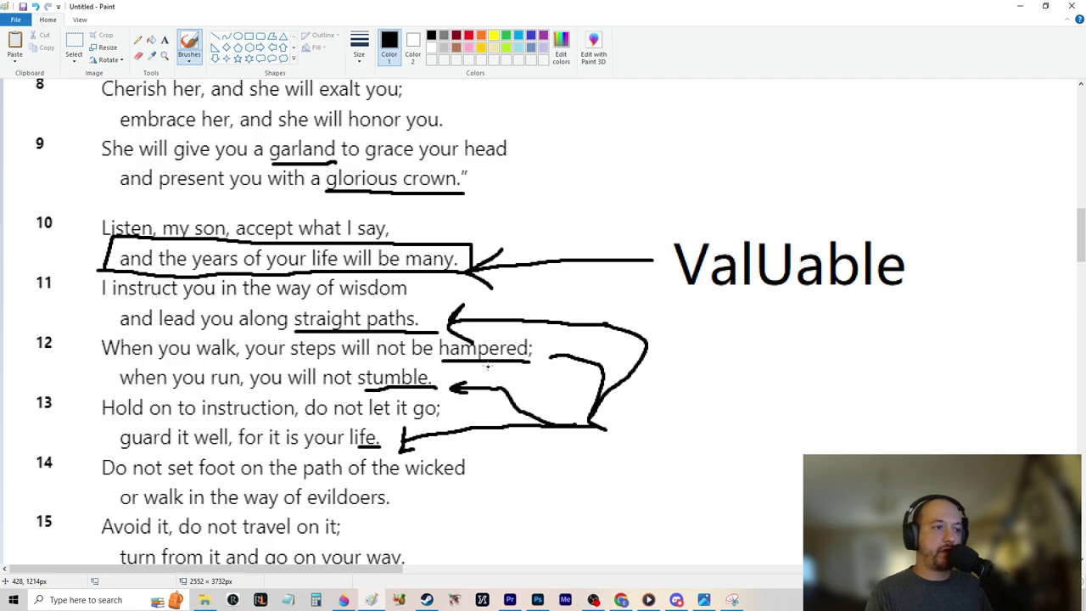
mouse_move(584, 339)
left_mouse_down()
mouse_move(537, 358)
mouse_move(562, 367)
left_mouse_up()
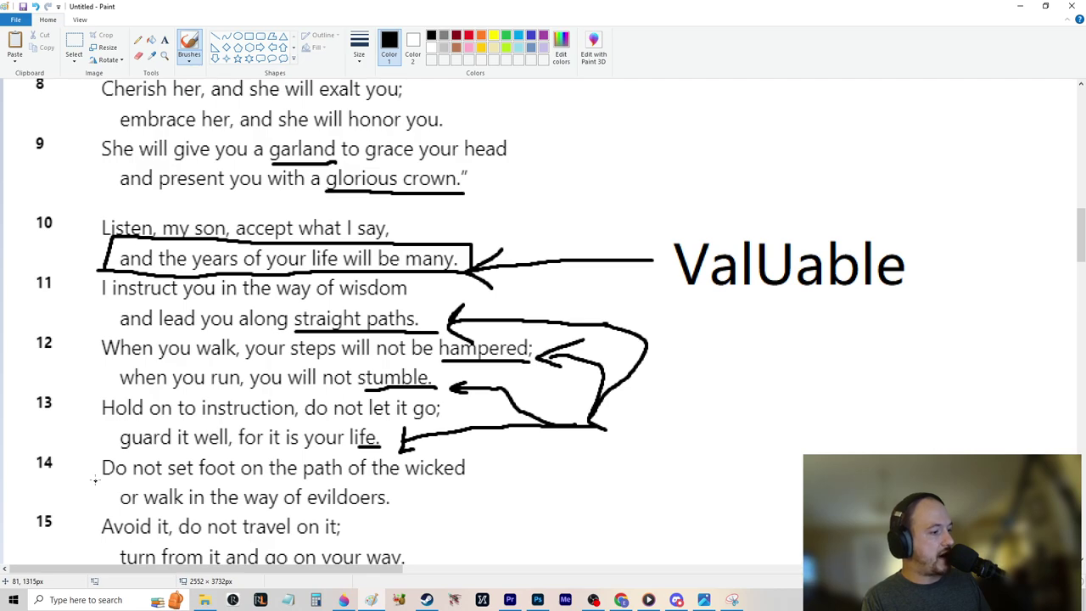
Scroll down and draw two black freehand strokes from under 'guard it well' that close into a box around verses 14–17
scroll(93, 481, "down", 3)
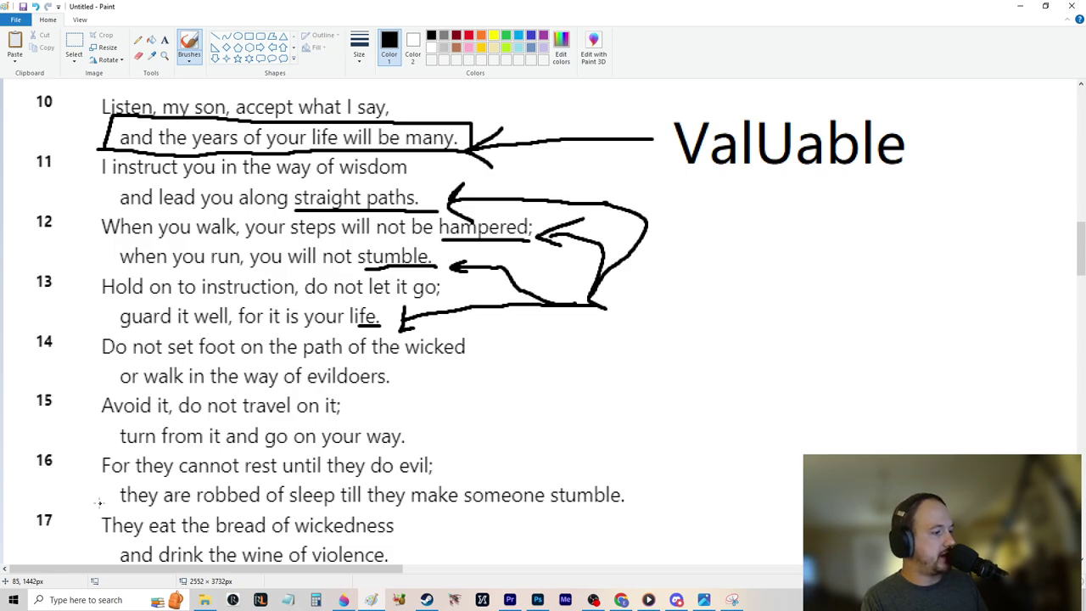
scroll(95, 501, "down", 3)
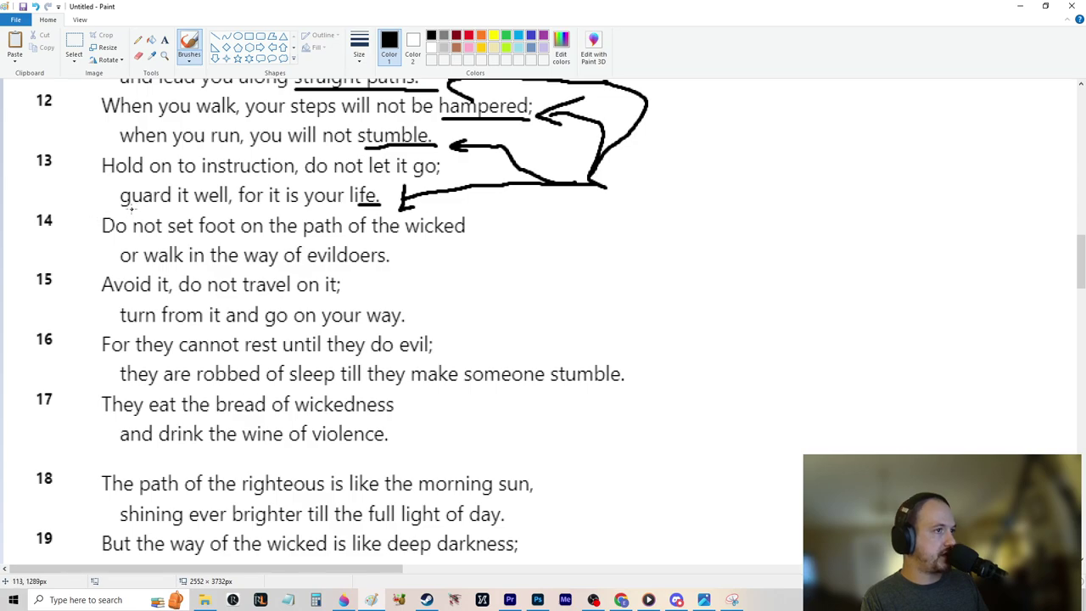
mouse_move(100, 208)
left_mouse_down()
mouse_move(413, 205)
mouse_move(485, 214)
left_mouse_up()
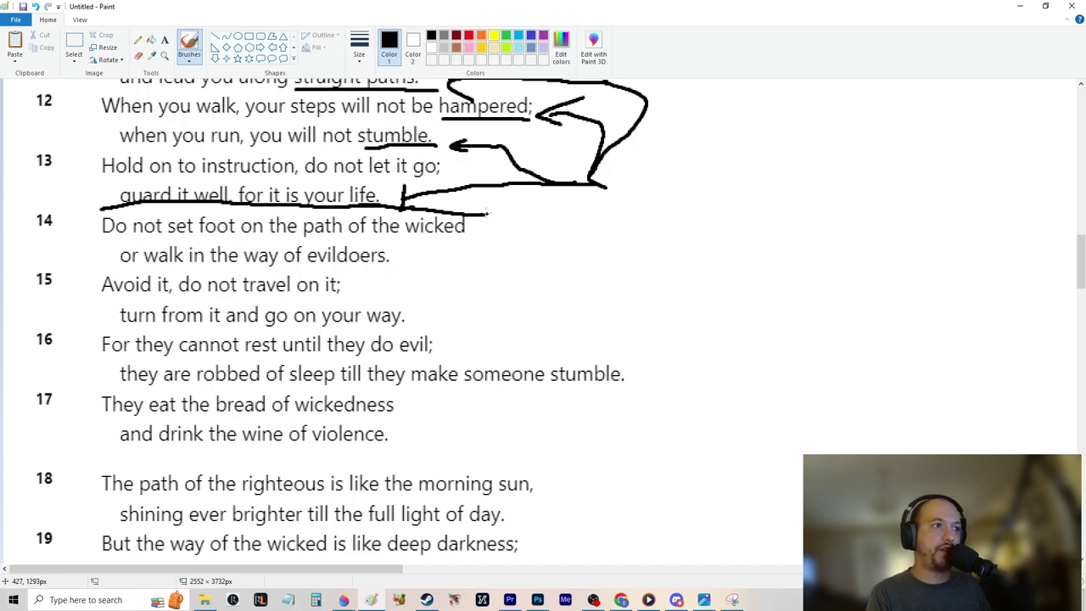
mouse_move(488, 214)
left_mouse_down()
mouse_move(473, 348)
mouse_move(647, 356)
mouse_move(631, 447)
mouse_move(118, 458)
mouse_move(71, 381)
mouse_move(67, 210)
mouse_move(99, 208)
left_mouse_up()
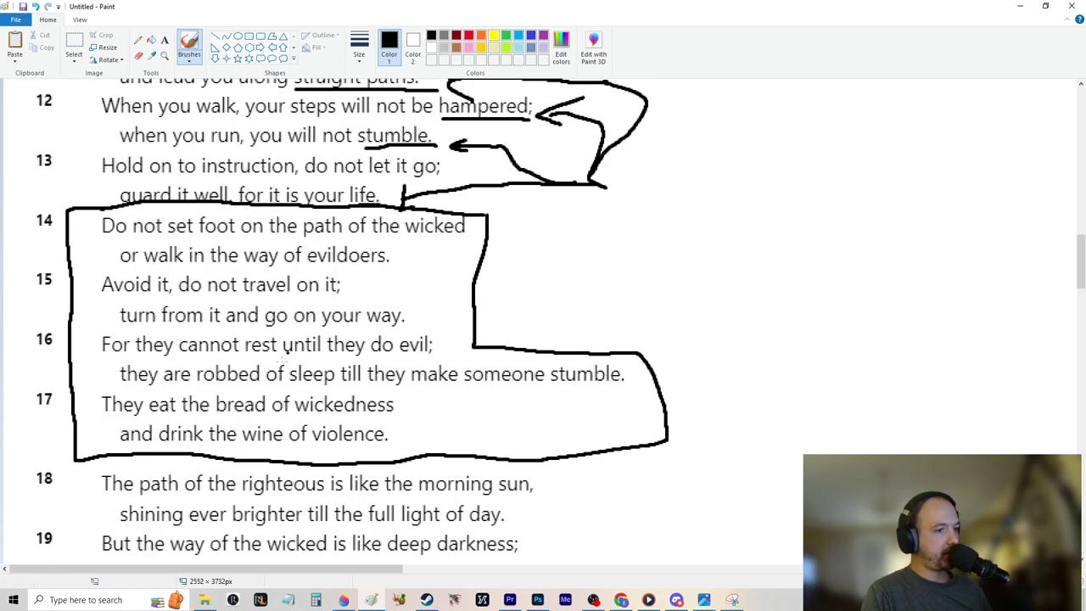
Loop verses 18–19 in black and underline verse 18's second line, hooking the underline's start downward
scroll(281, 366, "down", 6)
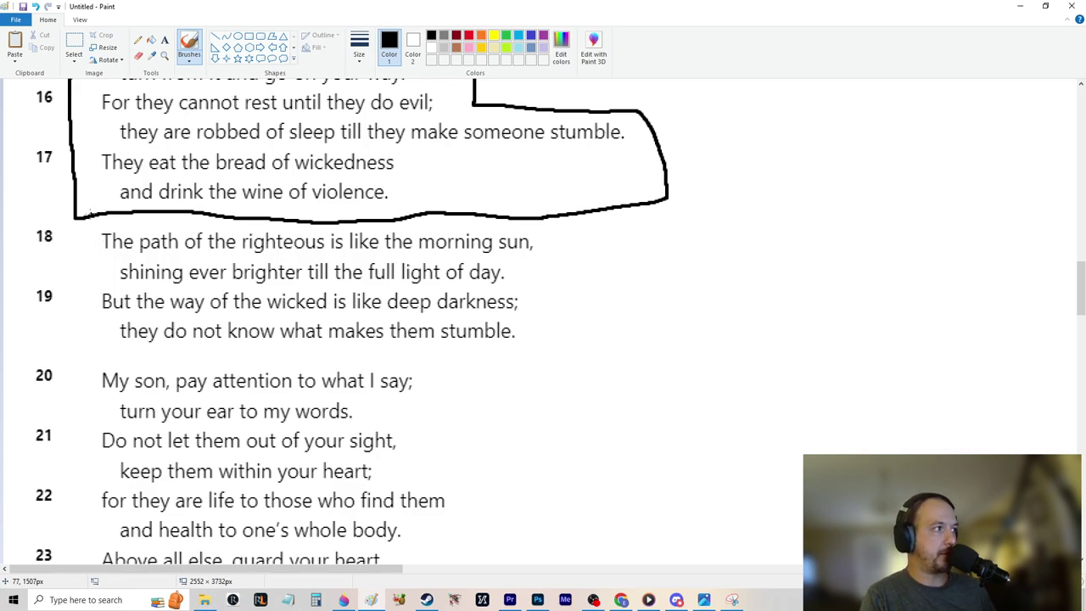
mouse_move(89, 215)
left_mouse_down()
mouse_move(77, 335)
mouse_move(207, 365)
mouse_move(481, 355)
mouse_move(577, 231)
mouse_move(577, 204)
left_mouse_up()
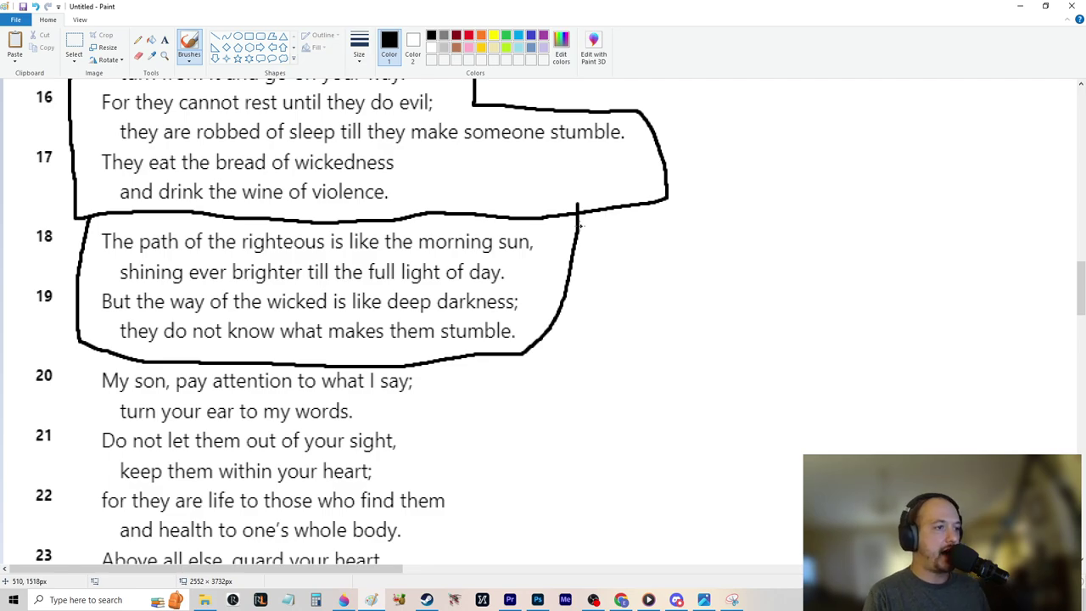
left_click_drag(108, 285, 535, 295)
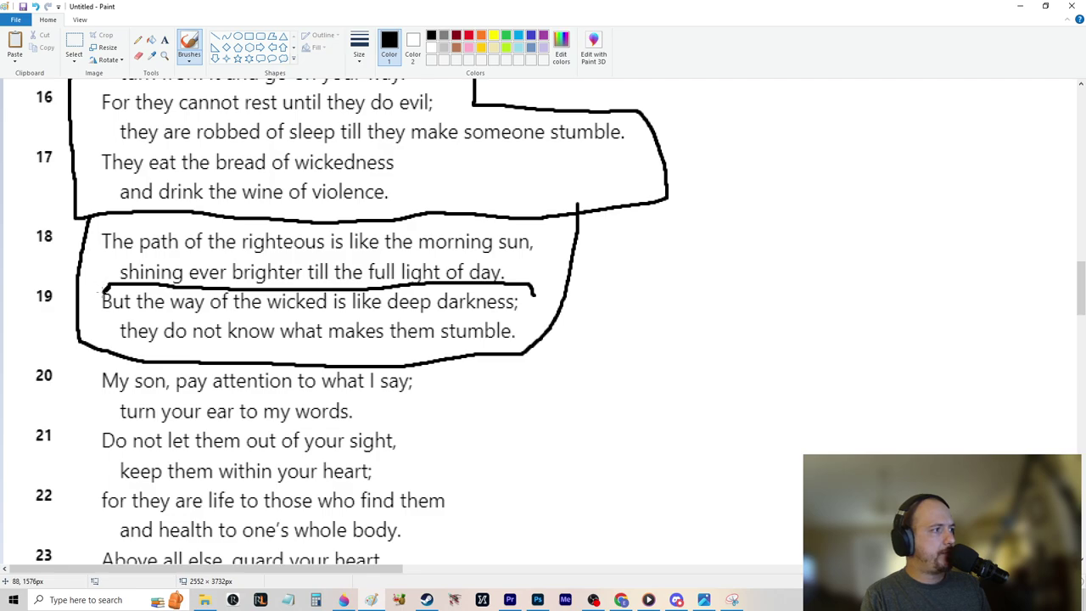
left_click_drag(103, 289, 96, 299)
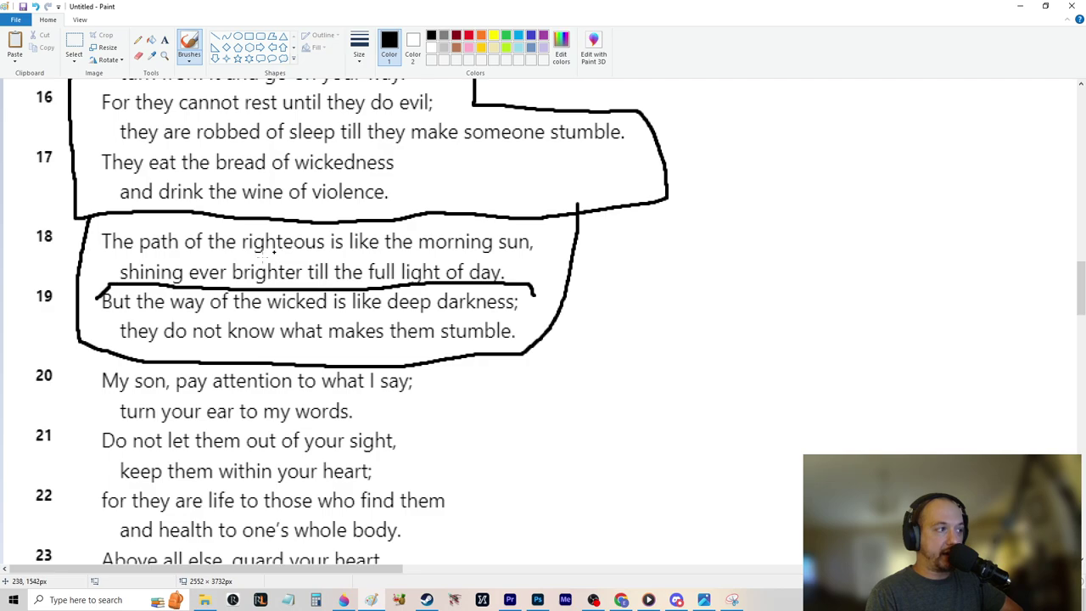
Draw diagonals up from both ends of the verse 18 underline, plus an arrow-like stroke beside 'sun,'
left_click_drag(112, 285, 89, 219)
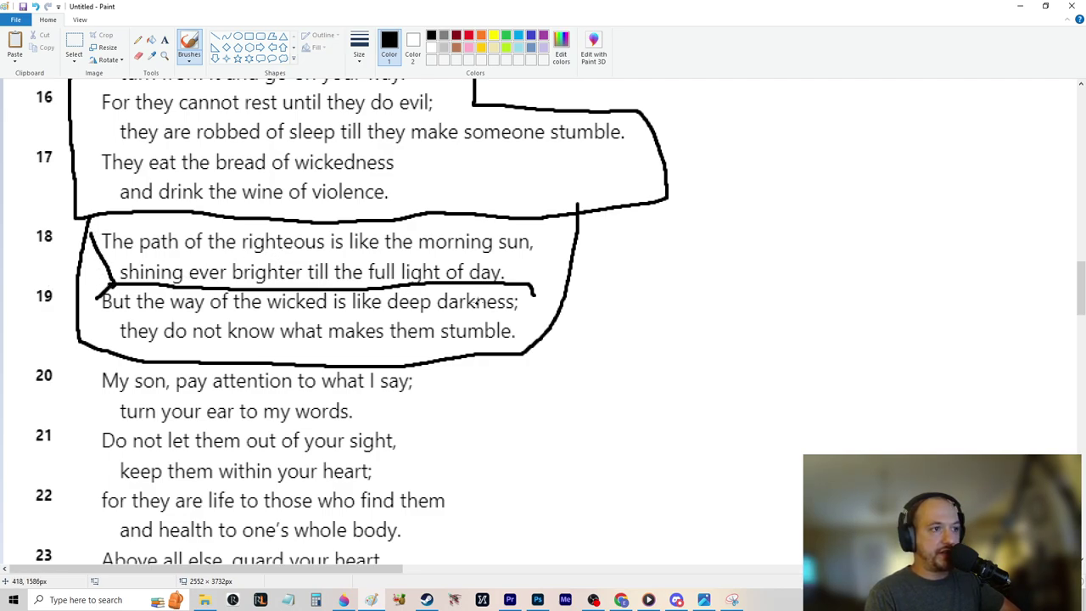
left_click_drag(533, 294, 577, 231)
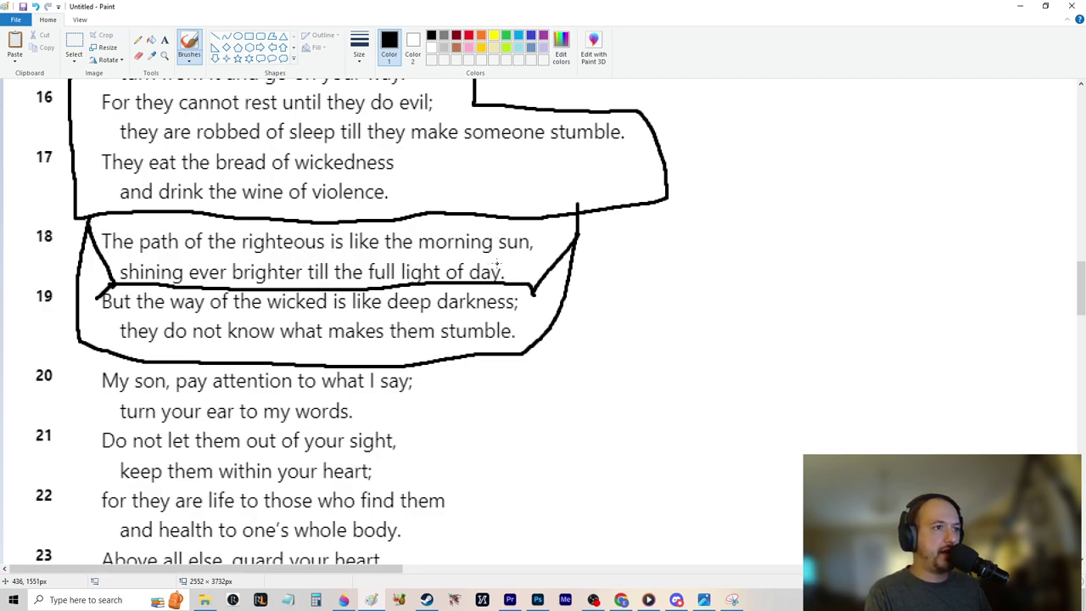
mouse_move(562, 256)
left_mouse_down()
mouse_move(550, 211)
mouse_move(512, 225)
left_mouse_up()
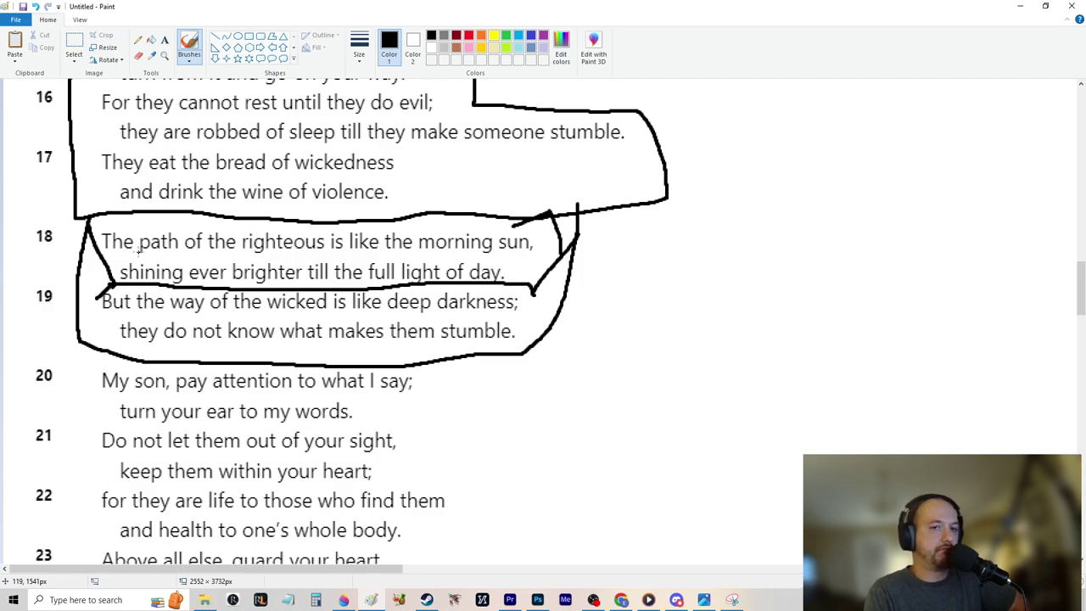
Scroll down and draw curved black brackets along the left and right of verses 20–22
scroll(123, 280, "down", 3)
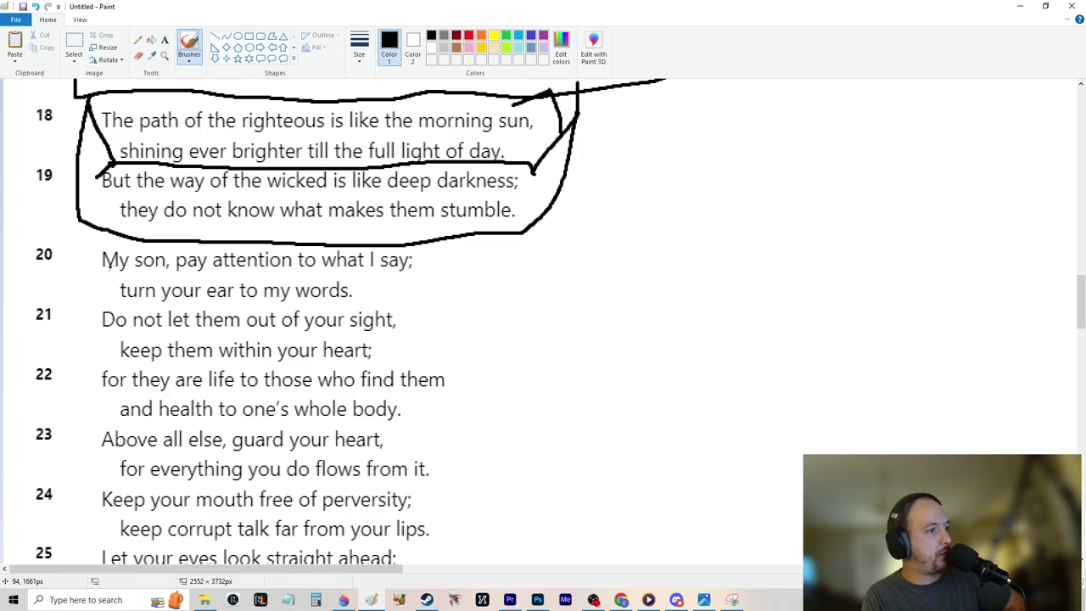
left_click_drag(88, 239, 81, 376)
mouse_move(488, 242)
left_mouse_down()
mouse_move(483, 338)
mouse_move(465, 373)
left_mouse_up()
scroll(339, 322, "up", 10)
scroll(134, 314, "down", 17)
scroll(172, 390, "up", 7)
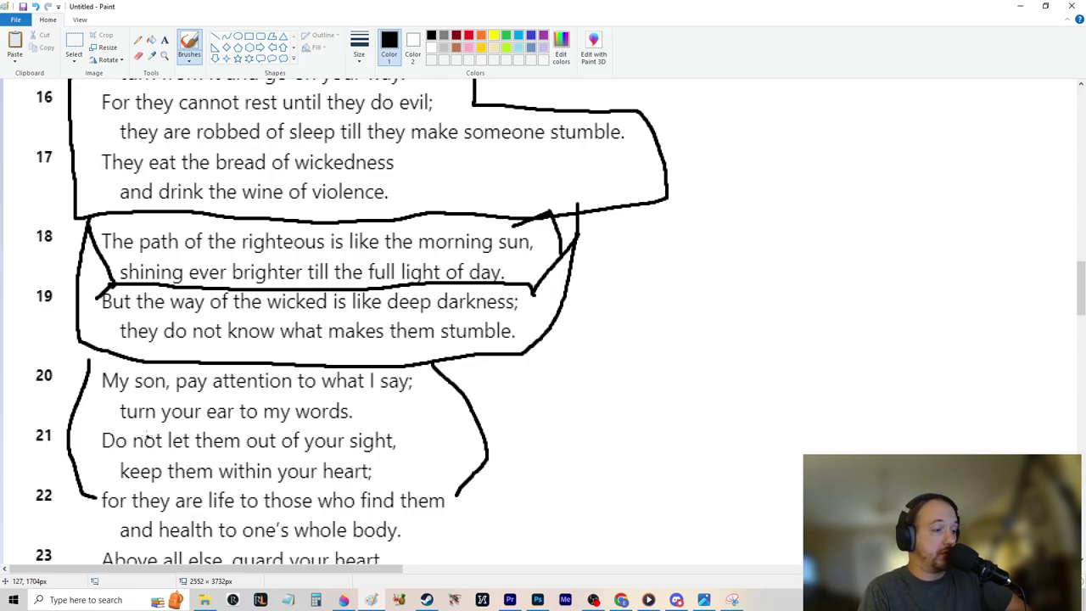
Underline 'whole body.' at the end of verse 22, then scroll further down
left_click_drag(288, 542, 411, 556)
scroll(146, 462, "down", 3)
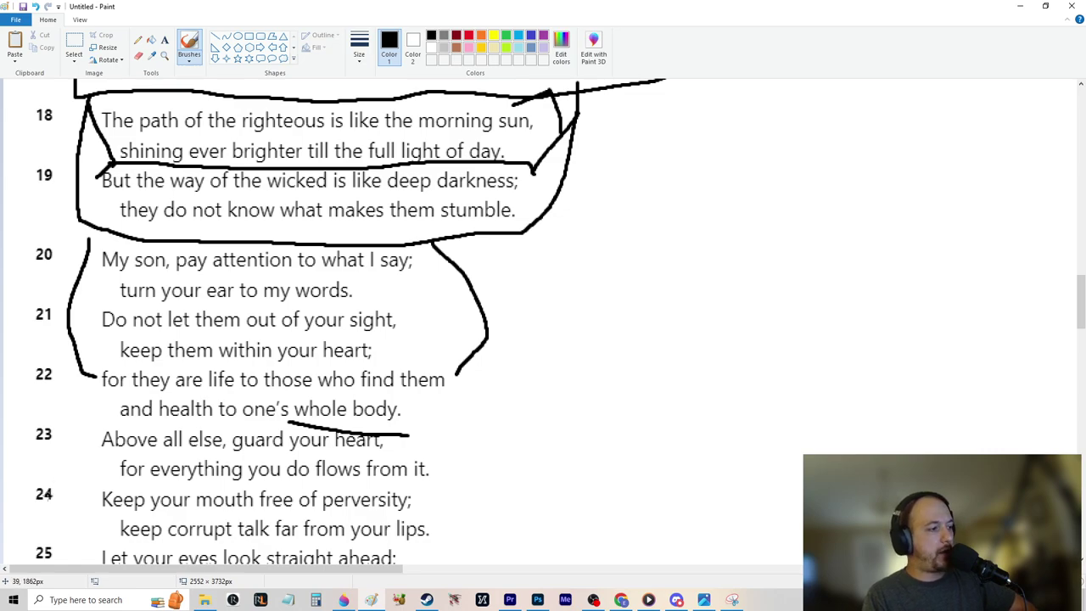
Draw a curved bracket left of verse 24 and another on its right reaching down beside 'lips.'
left_click_drag(94, 491, 105, 539)
left_click_drag(429, 499, 463, 530)
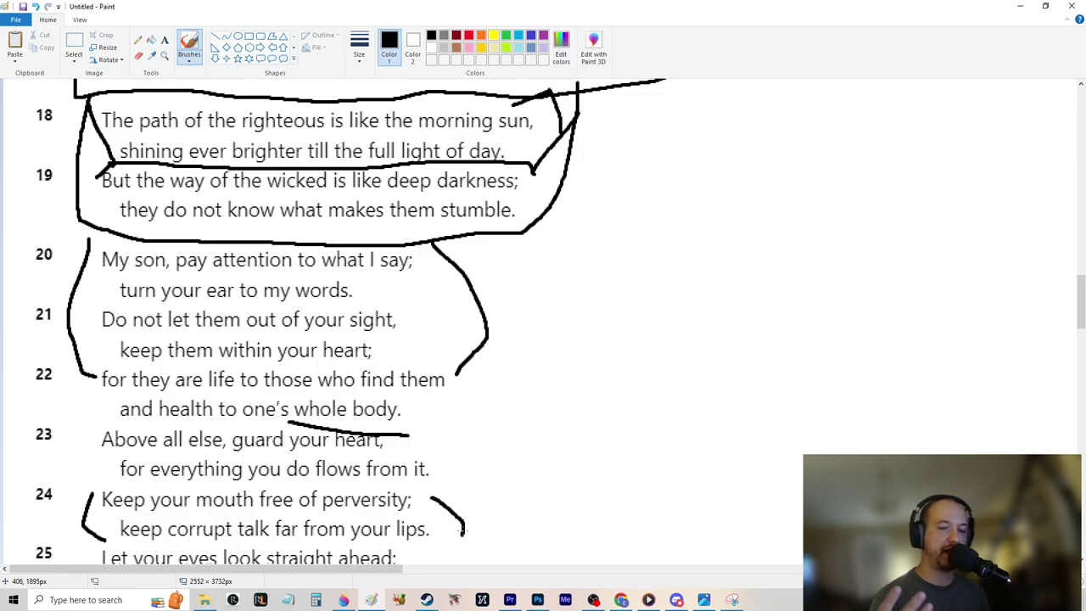
left_click_drag(463, 531, 464, 536)
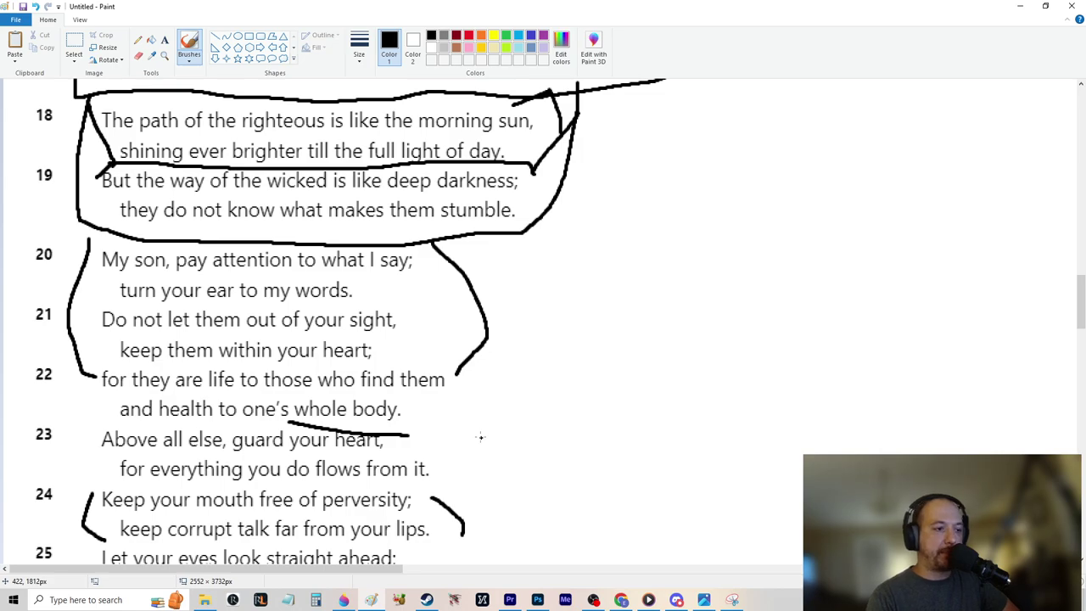
Scroll down until verses 25–27 appear below the bracketed verse 24
scroll(480, 437, "down", 3)
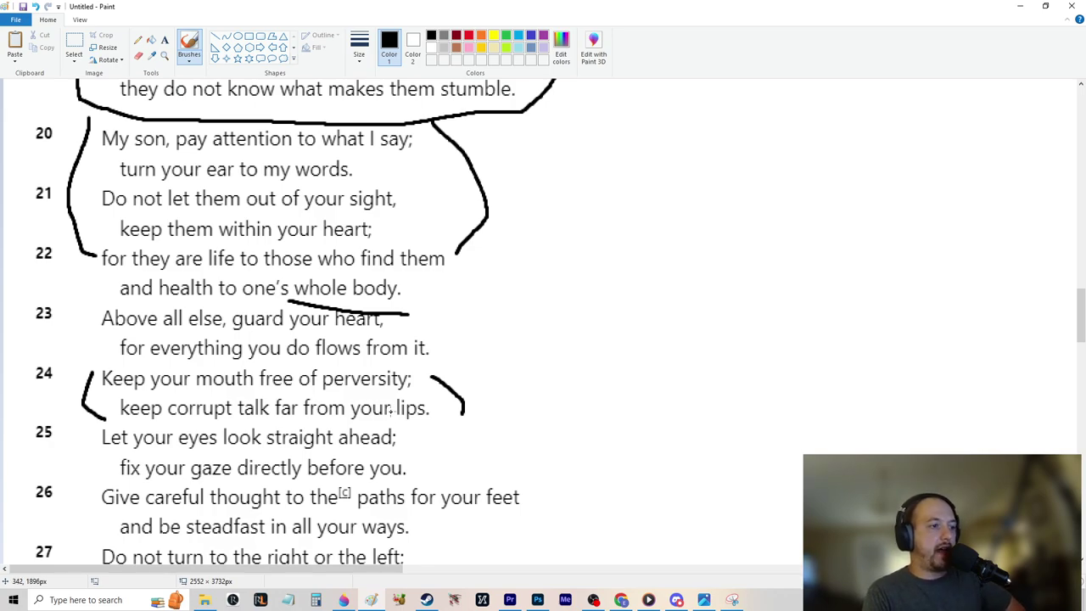
Draw an arrow from a circled hand-lettered 'stfu' note to verse 24, then underline its second line
left_click_drag(703, 278, 462, 392)
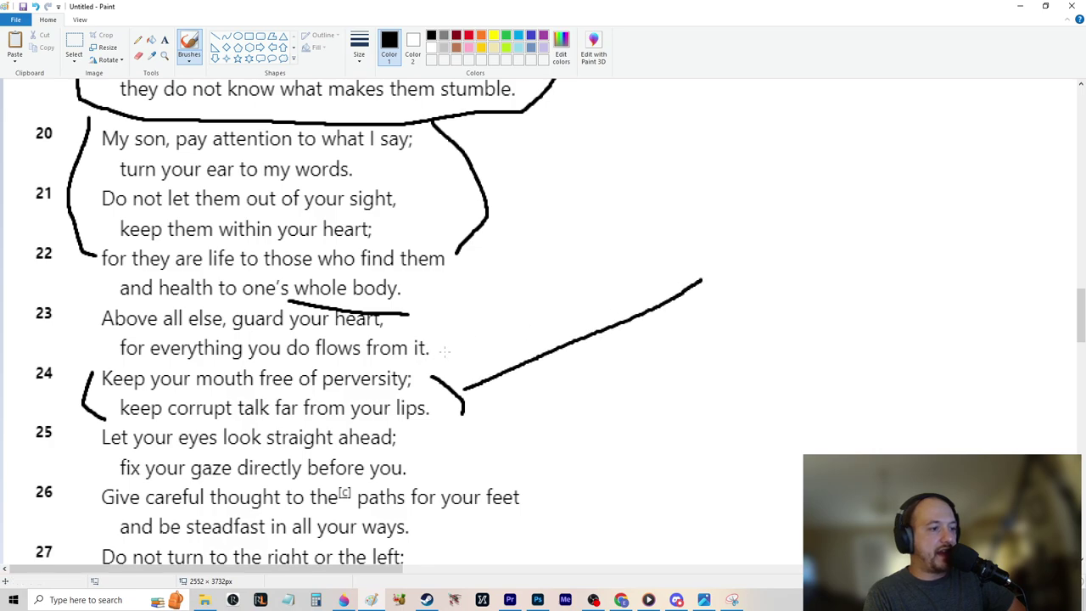
left_click_drag(470, 353, 499, 397)
left_click_drag(747, 178, 720, 265)
left_click_drag(811, 176, 774, 271)
left_click_drag(755, 228, 803, 233)
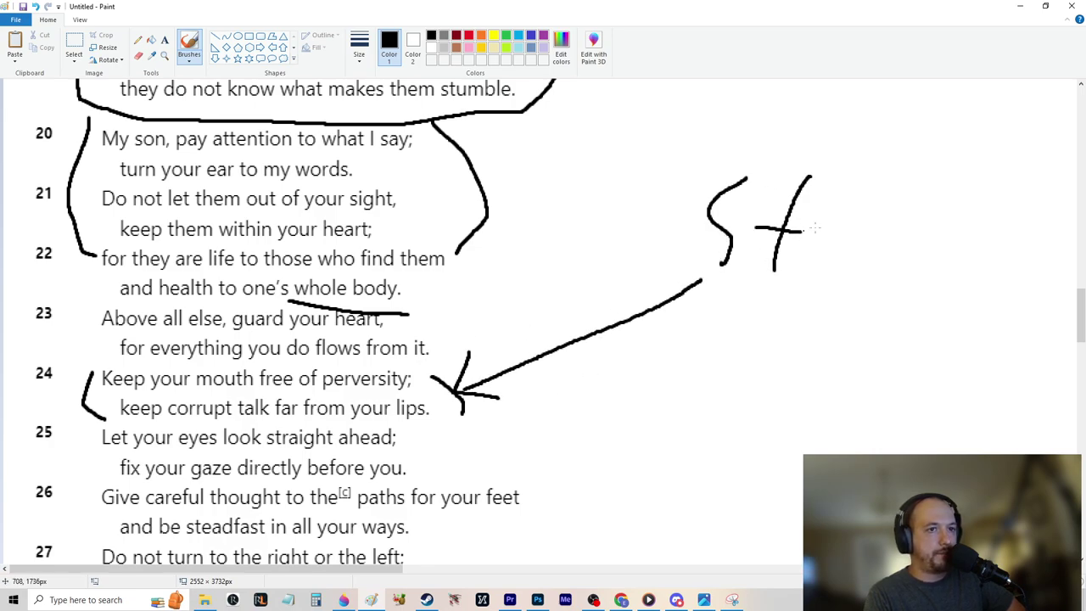
left_click_drag(871, 185, 829, 269)
left_click_drag(815, 230, 844, 233)
mouse_move(861, 234)
left_mouse_down()
mouse_move(875, 272)
mouse_move(894, 226)
left_mouse_up()
mouse_move(928, 149)
left_mouse_down()
mouse_move(903, 145)
mouse_move(933, 321)
mouse_move(857, 82)
left_mouse_up()
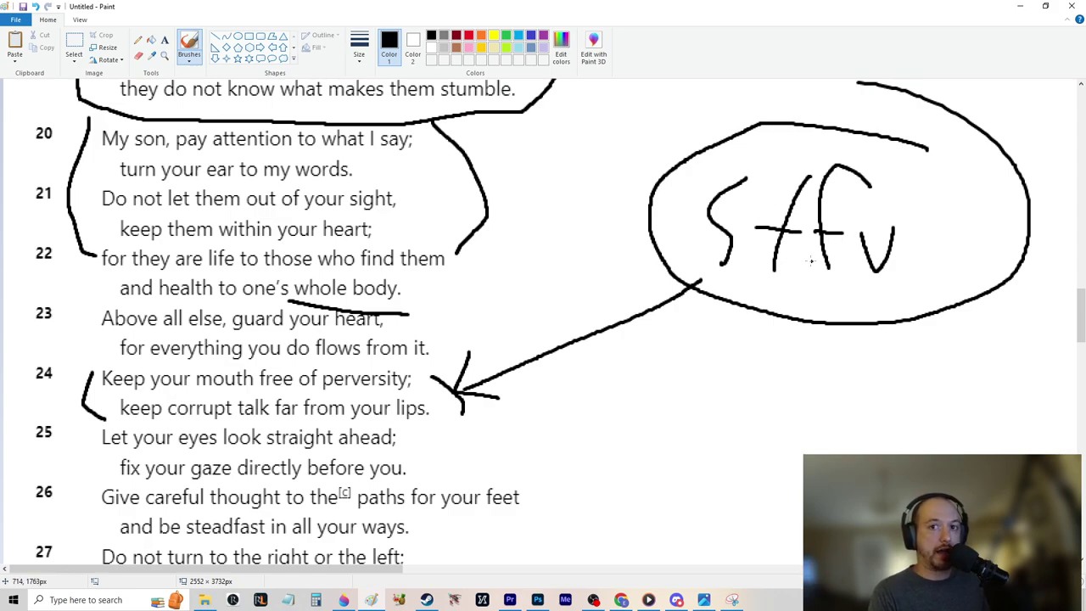
left_click_drag(108, 415, 437, 424)
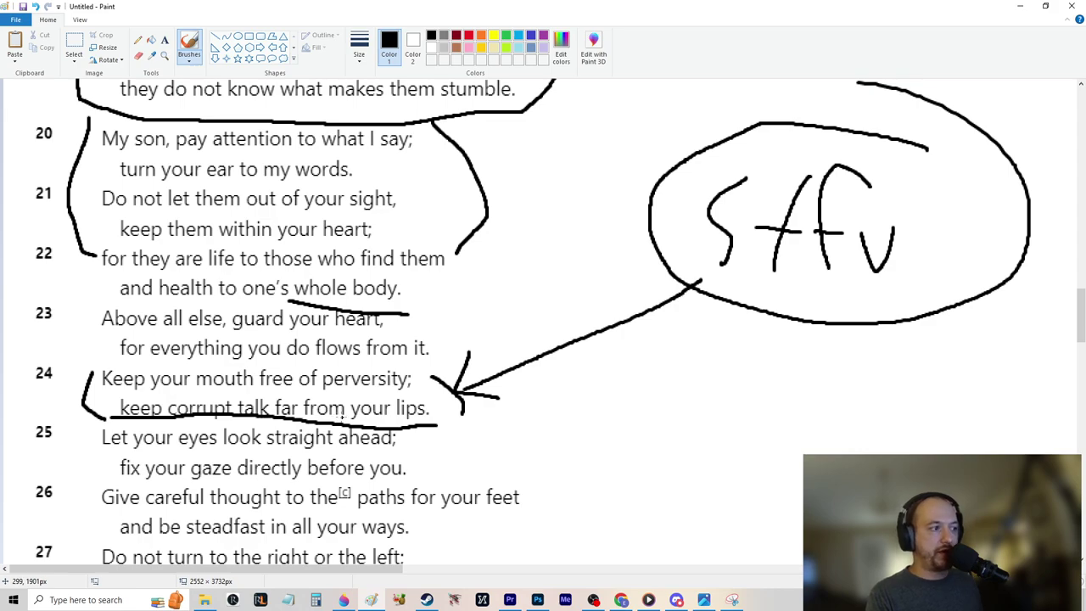
Underline 'perversity' in verse 24, scroll, and underline 'steadfast' in verse 26
left_click_drag(321, 400, 401, 393)
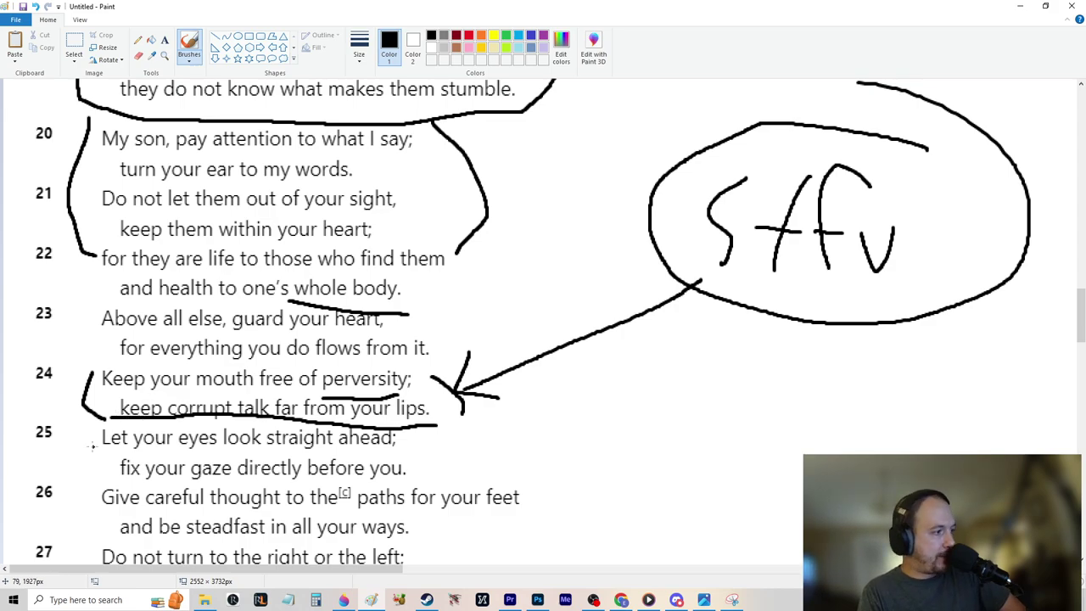
scroll(78, 449, "up", 15)
scroll(102, 407, "down", 16)
scroll(110, 407, "up", 3)
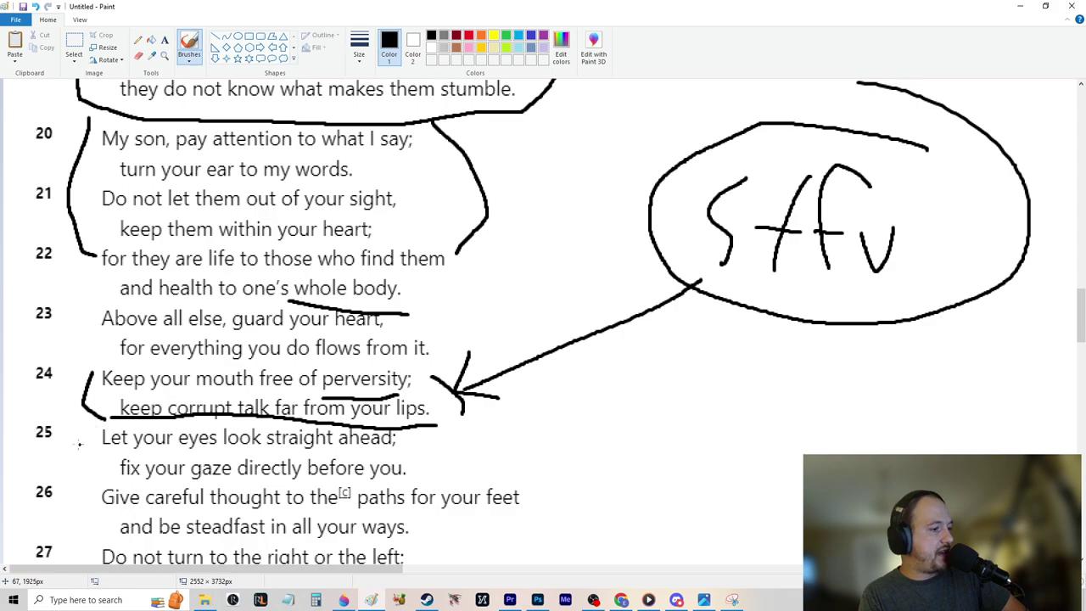
left_click_drag(190, 542, 260, 538)
Search 'steadfast' on Google in Chrome for its definition, then return to Paint
left_click(621, 600)
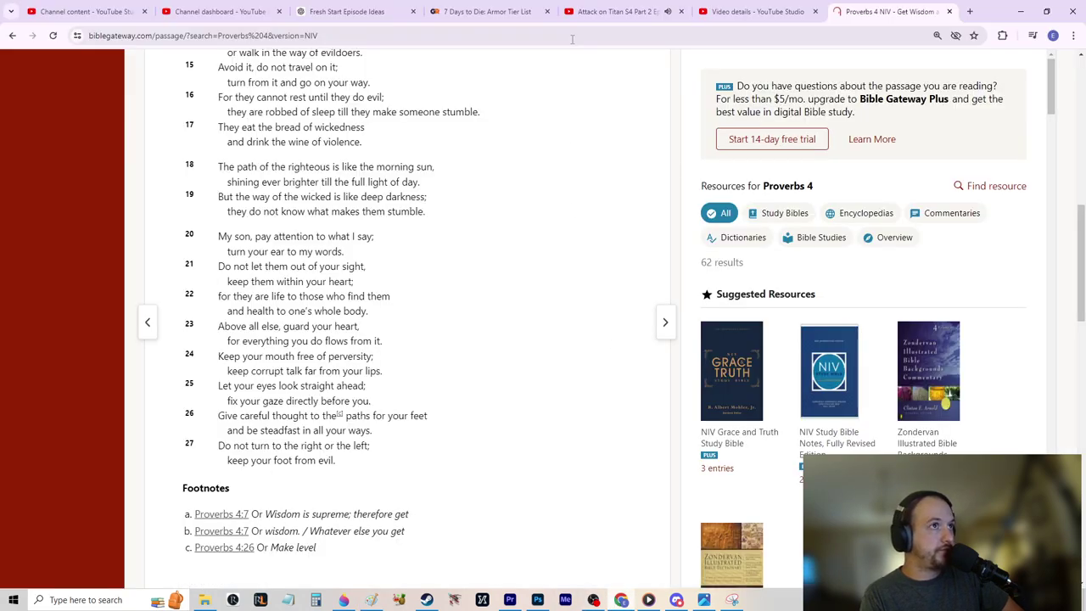
left_click(572, 39)
type("steadfast")
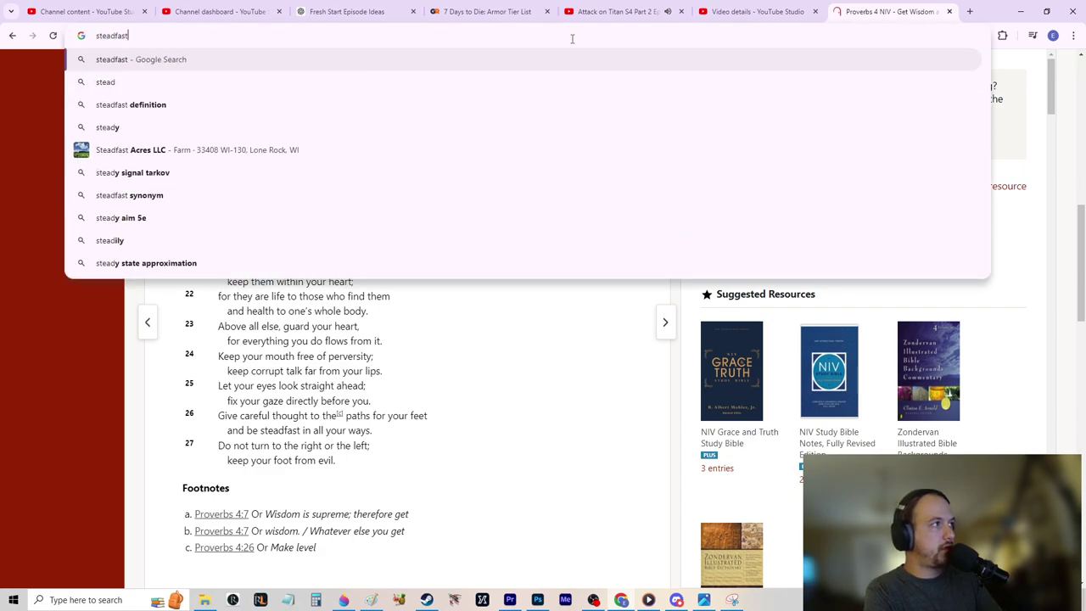
key("Return")
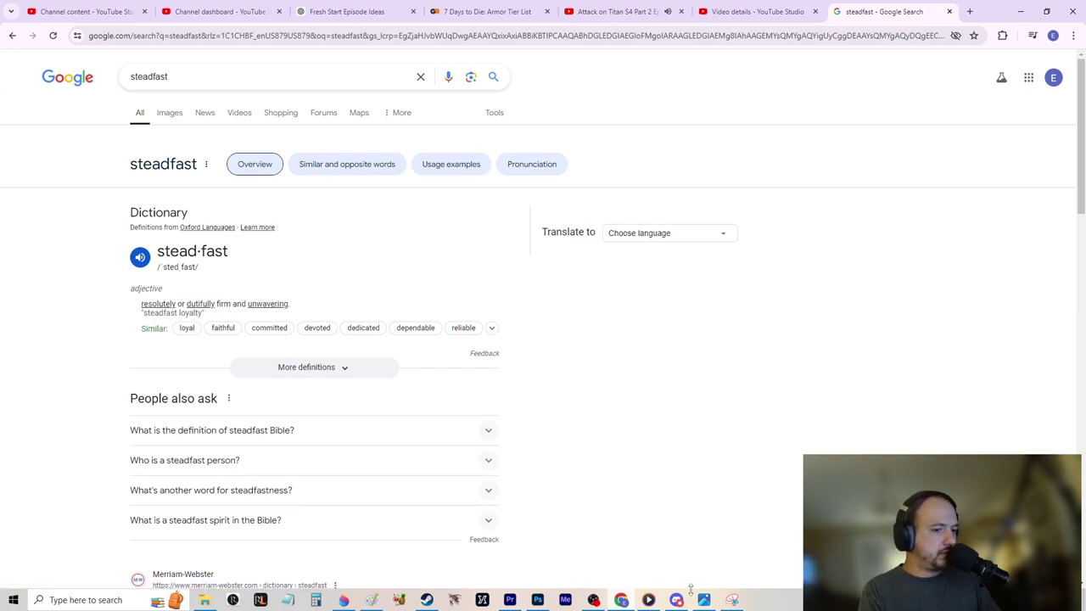
left_click(371, 600)
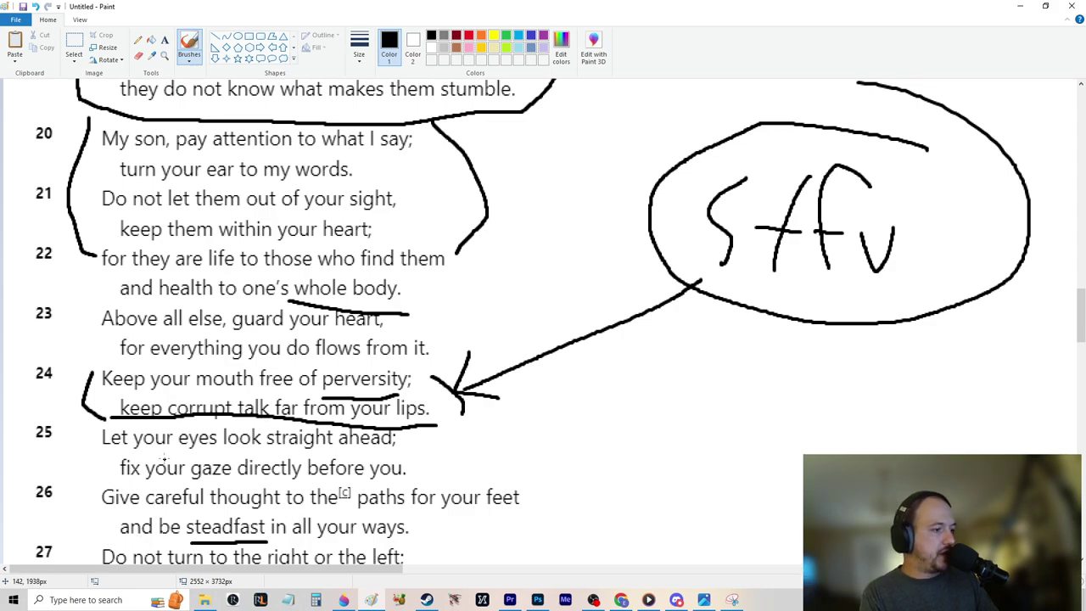
Underline 'keep your foot from evil.' and draw a black freehand bracket left of verses 25–27
scroll(167, 461, "down", 3)
left_click_drag(110, 489, 350, 498)
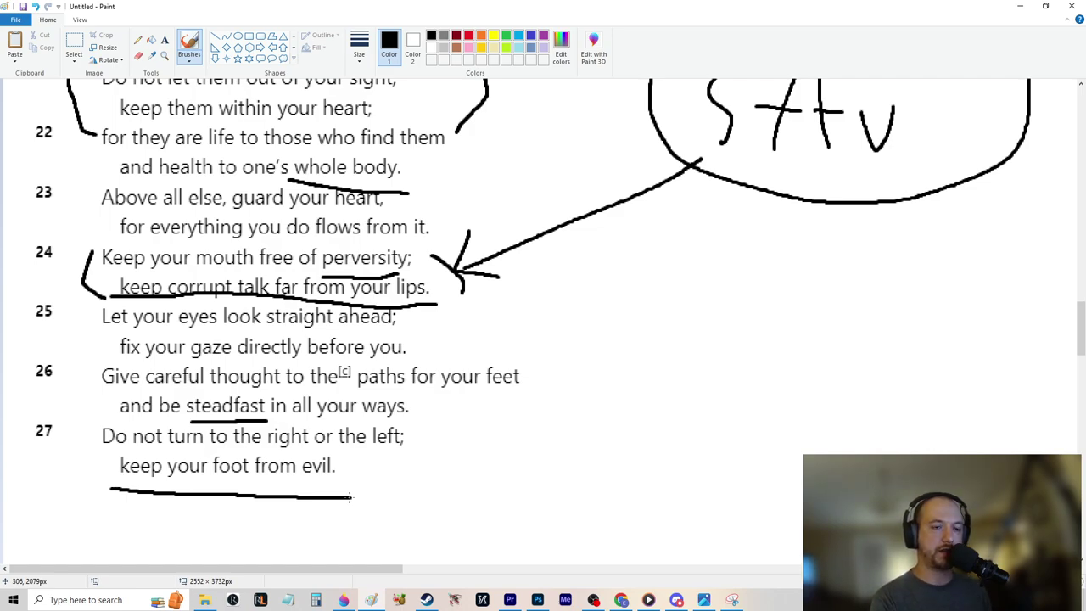
left_click_drag(77, 312, 126, 496)
Draw a tall black freehand bracket on the right side of verses 25–27
mouse_move(482, 314)
left_mouse_down()
mouse_move(548, 320)
mouse_move(499, 520)
left_mouse_up()
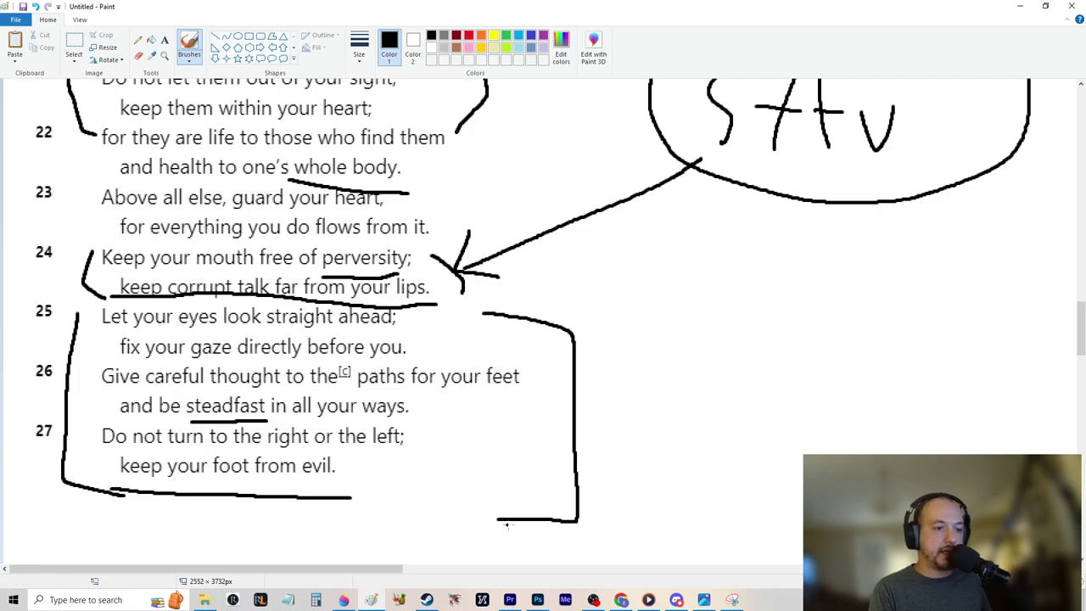
Switch from Paint to the OBS Studio window
left_click(593, 600)
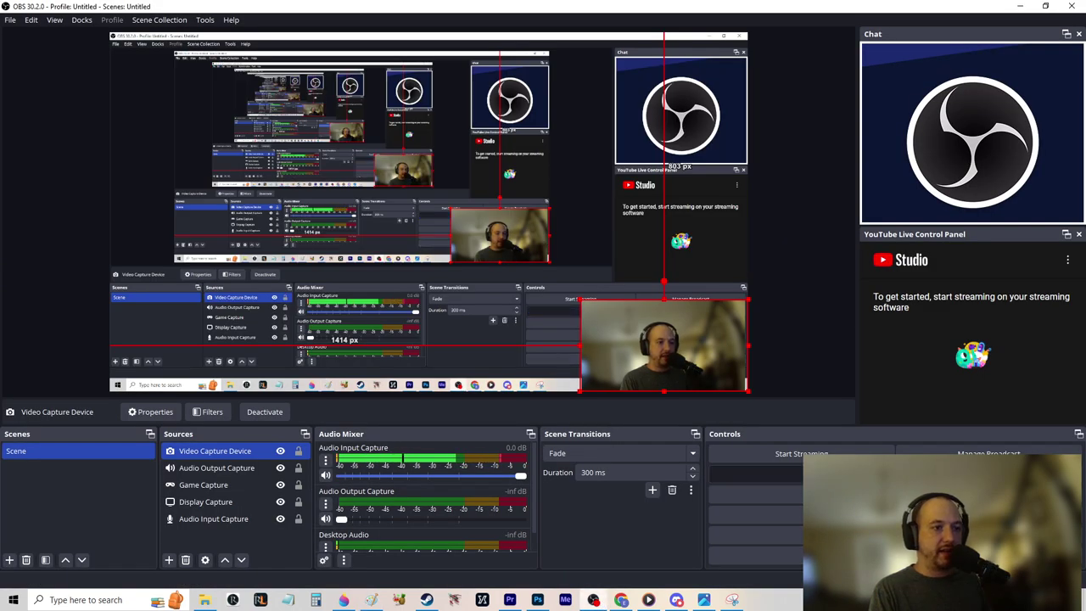